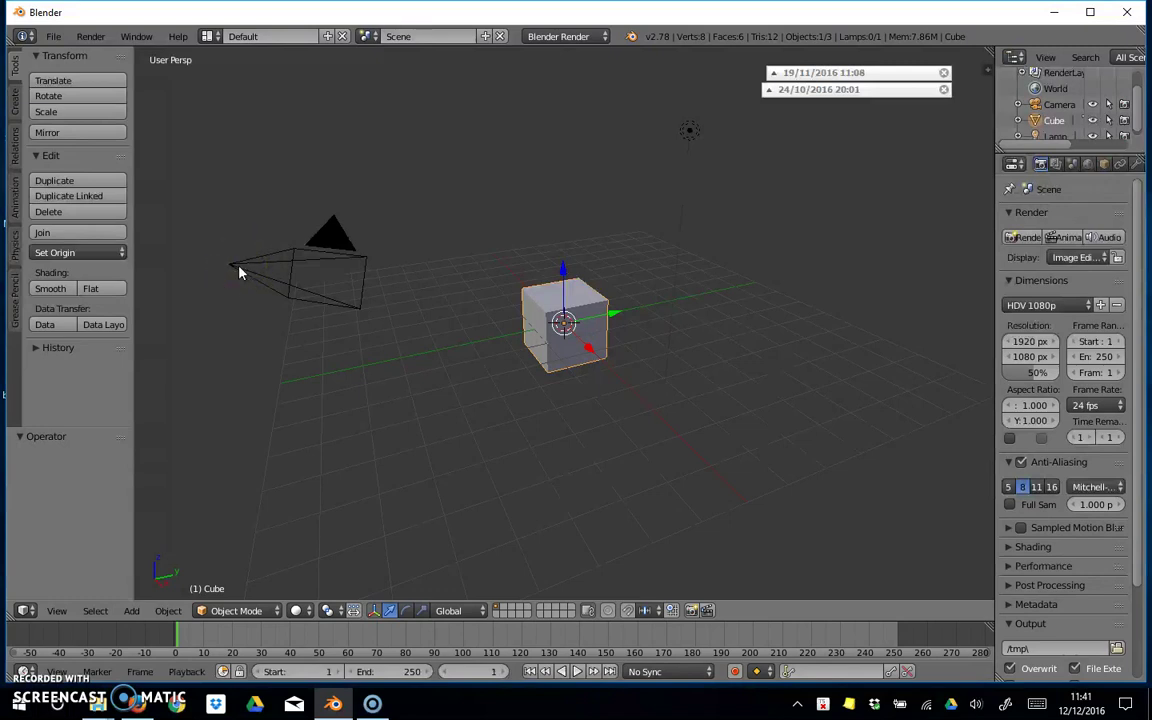
# Look at the scene through the active camera and turn on the quad view.
pyautogui.moveTo(239, 271)
pyautogui.mouseDown()
pyautogui.moveTo(283, 267)
pyautogui.moveTo(335, 300)
pyautogui.mouseUp()
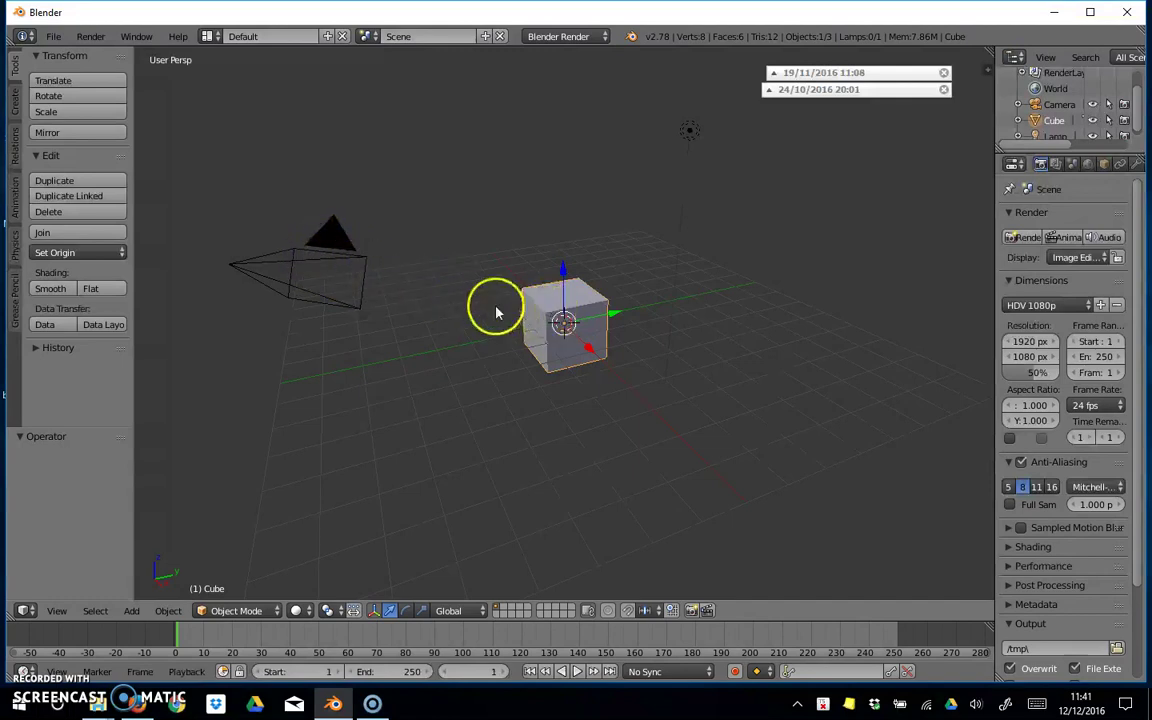
pyautogui.click(58, 612)
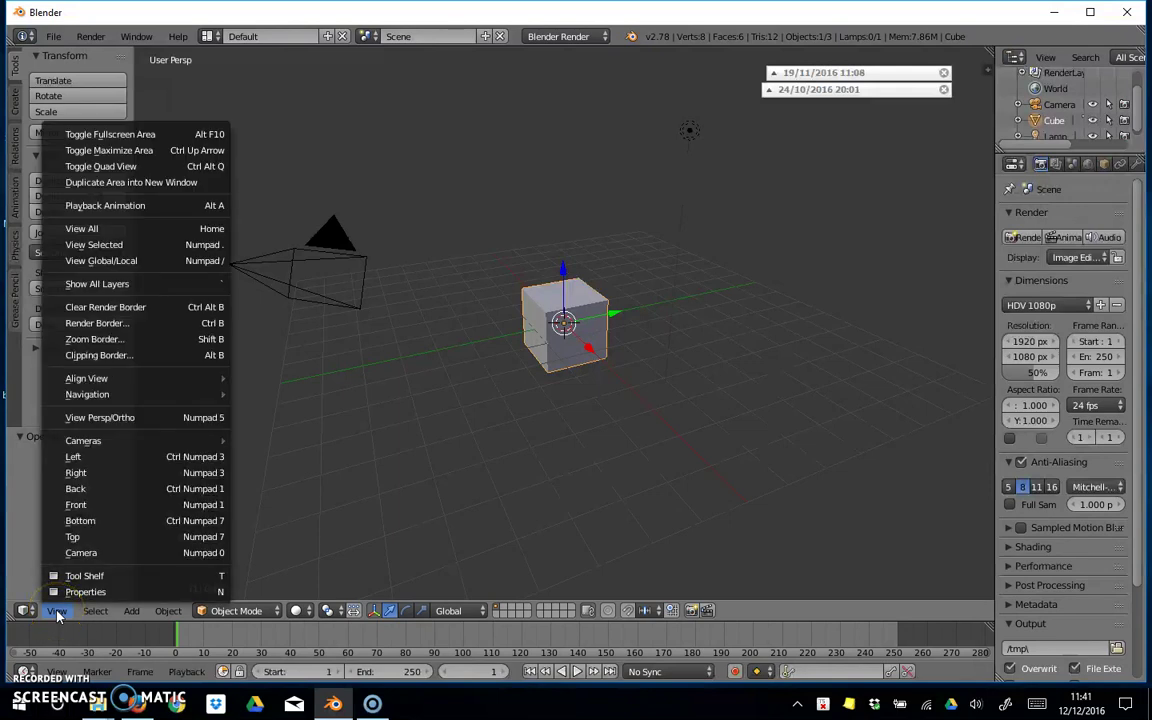
pyautogui.click(127, 556)
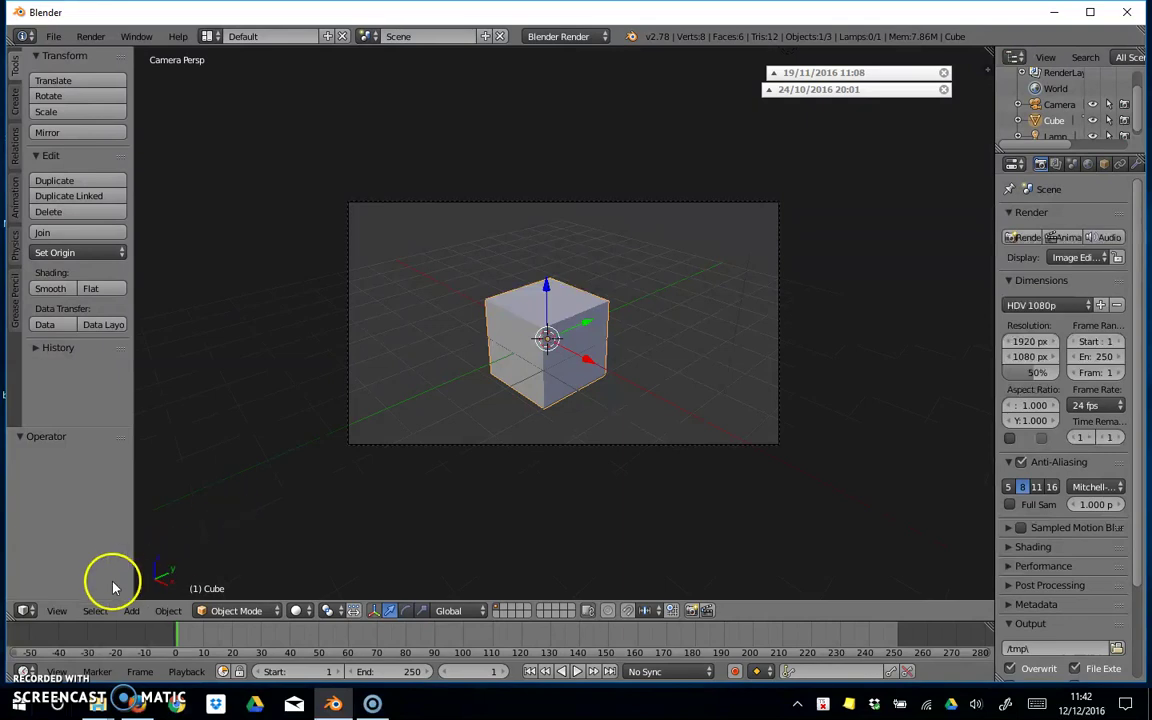
pyautogui.click(57, 611)
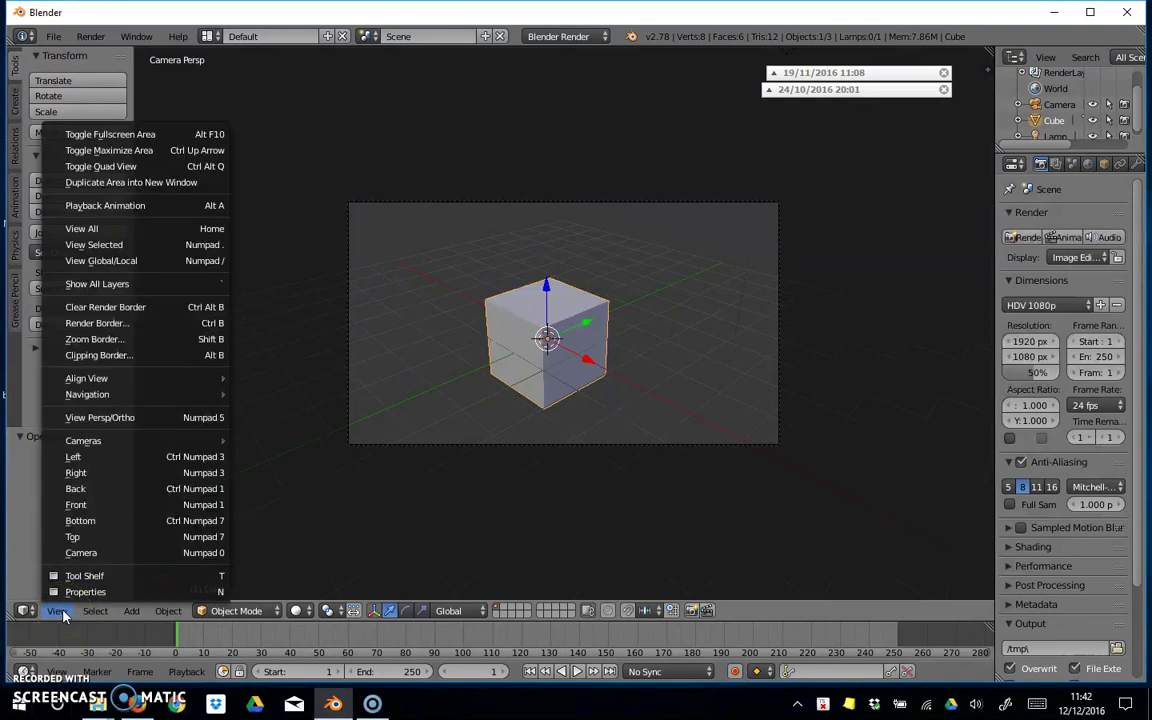
pyautogui.click(145, 170)
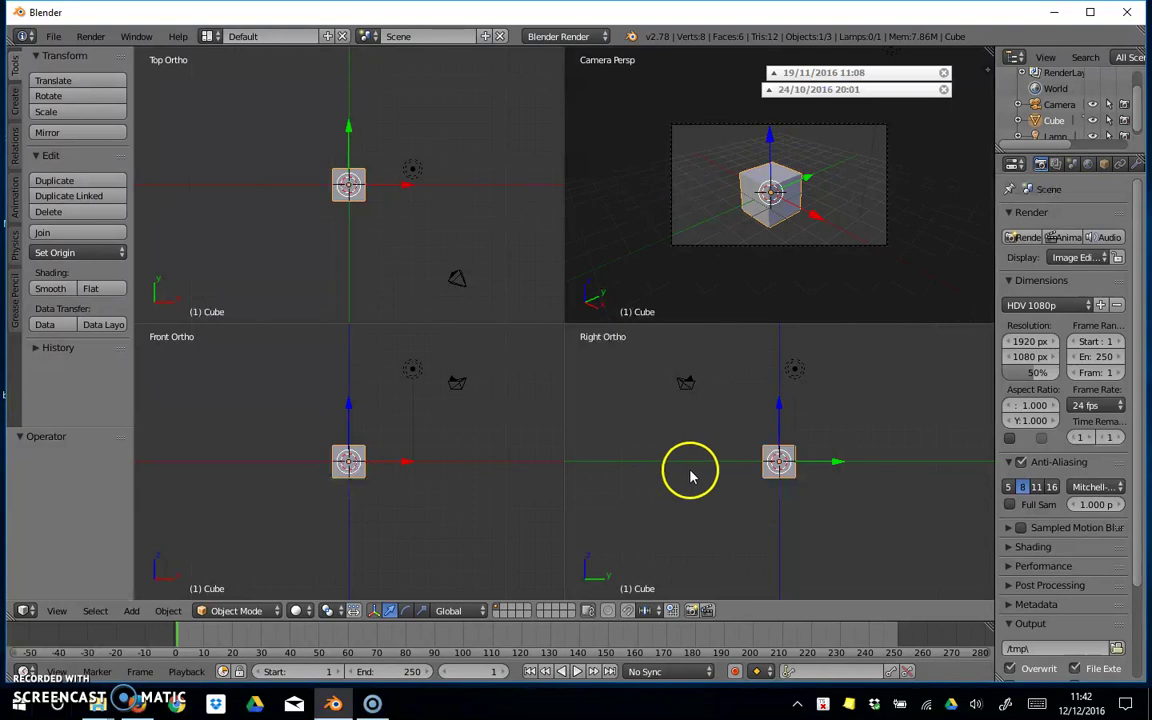
# Move the camera about -0.509 along the X axis and about -0.662 along the Z axis.
pyautogui.rightClick(463, 285)
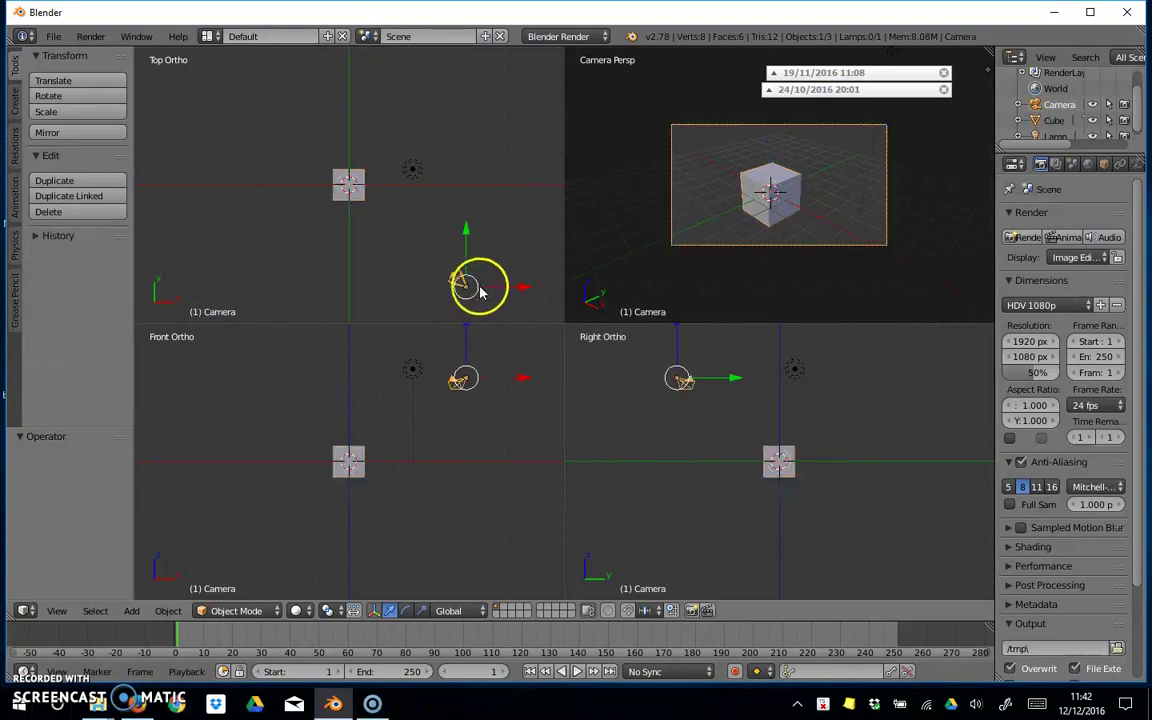
pyautogui.press('g')
pyautogui.press('x')
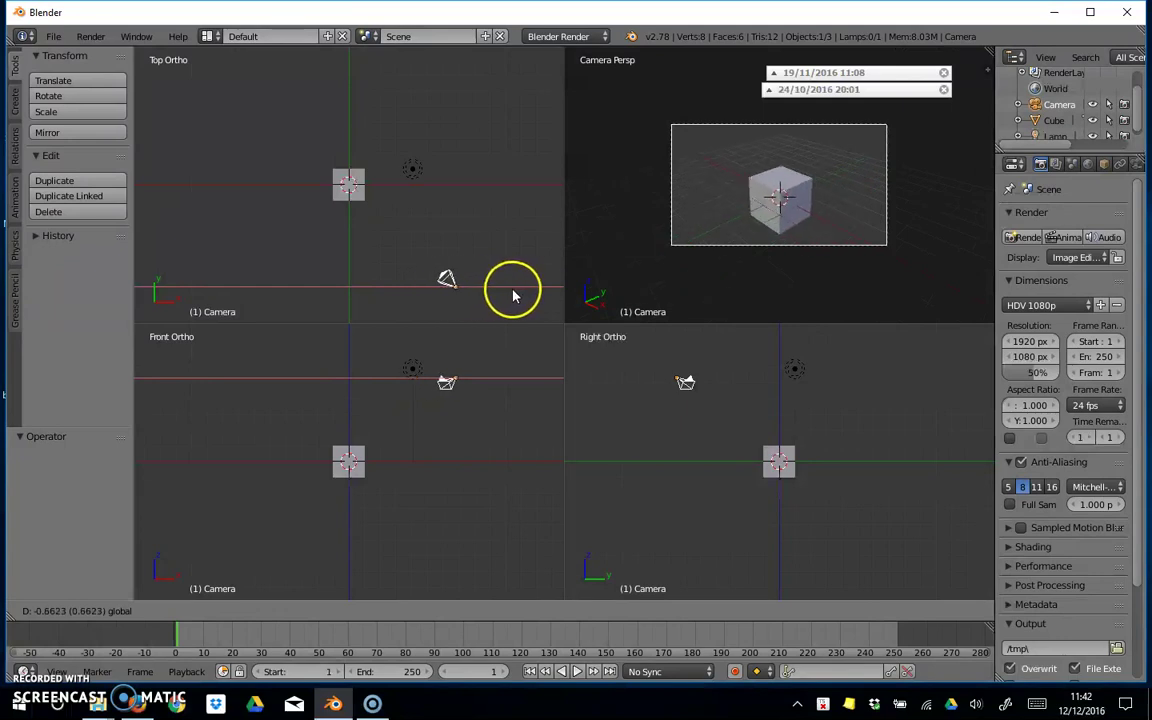
pyautogui.click(510, 292)
pyautogui.press('g')
pyautogui.press('z')
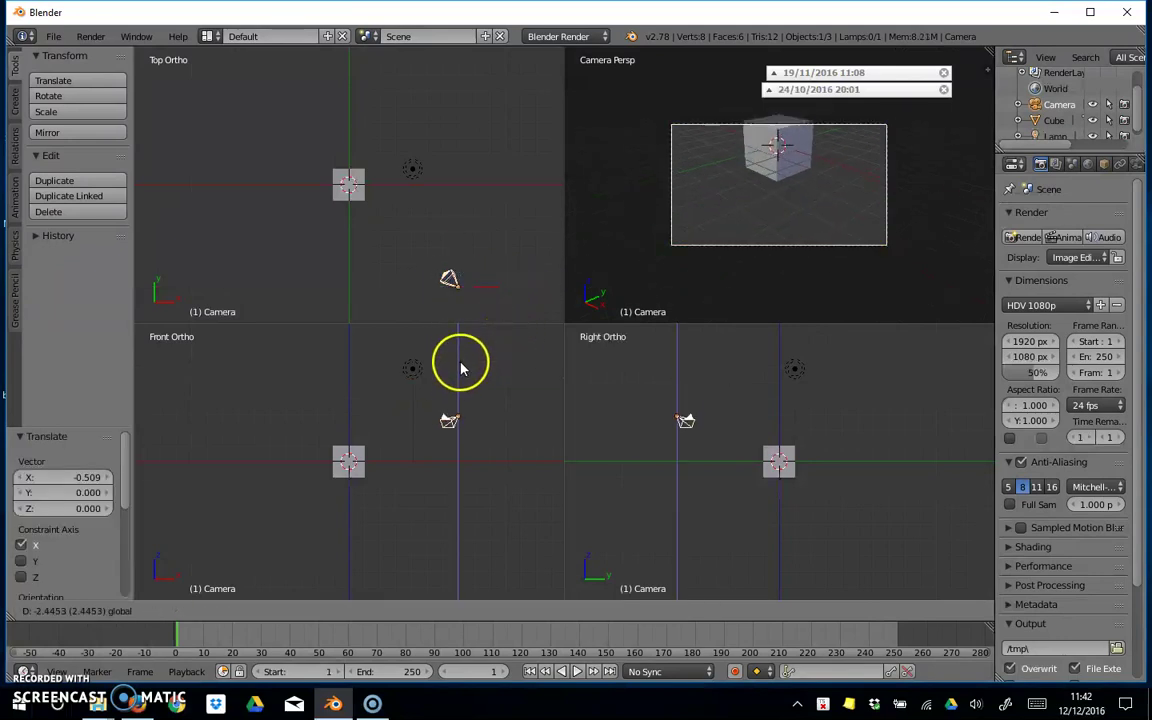
pyautogui.click(463, 340)
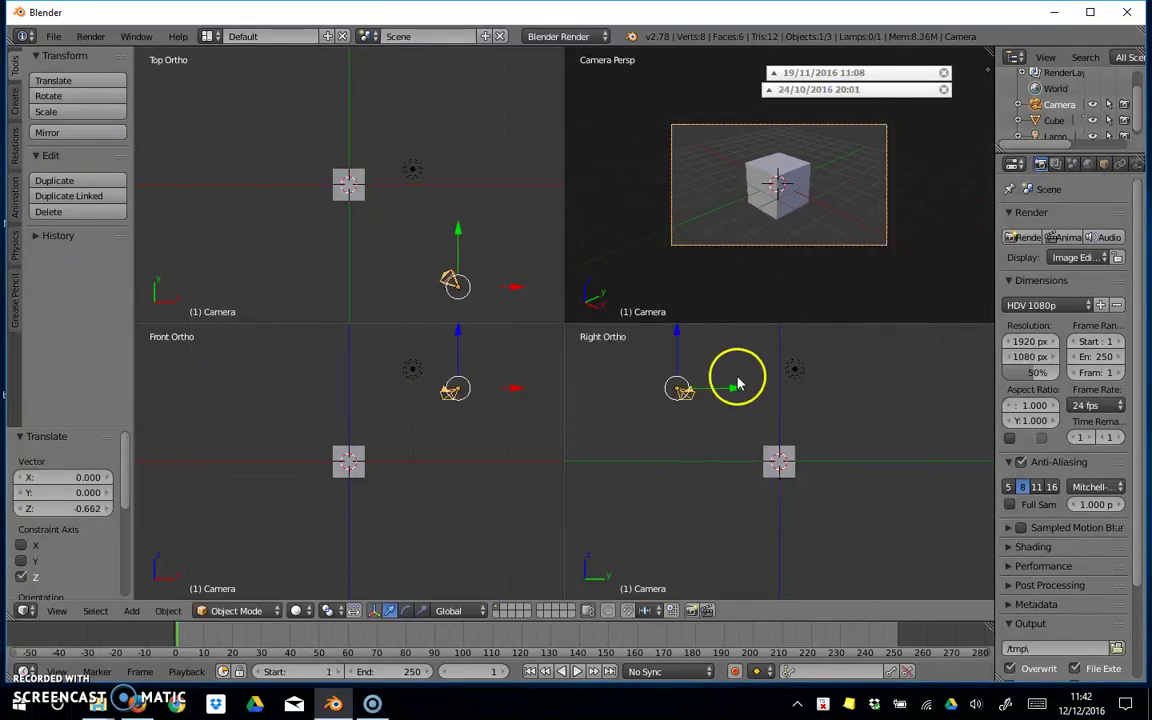
# Lower the camera a little more, and shift it about -2.751 along X and 0.968 along Y.
pyautogui.moveTo(686, 334); pyautogui.dragTo(676, 347)
pyautogui.moveTo(507, 303); pyautogui.dragTo(458, 314)
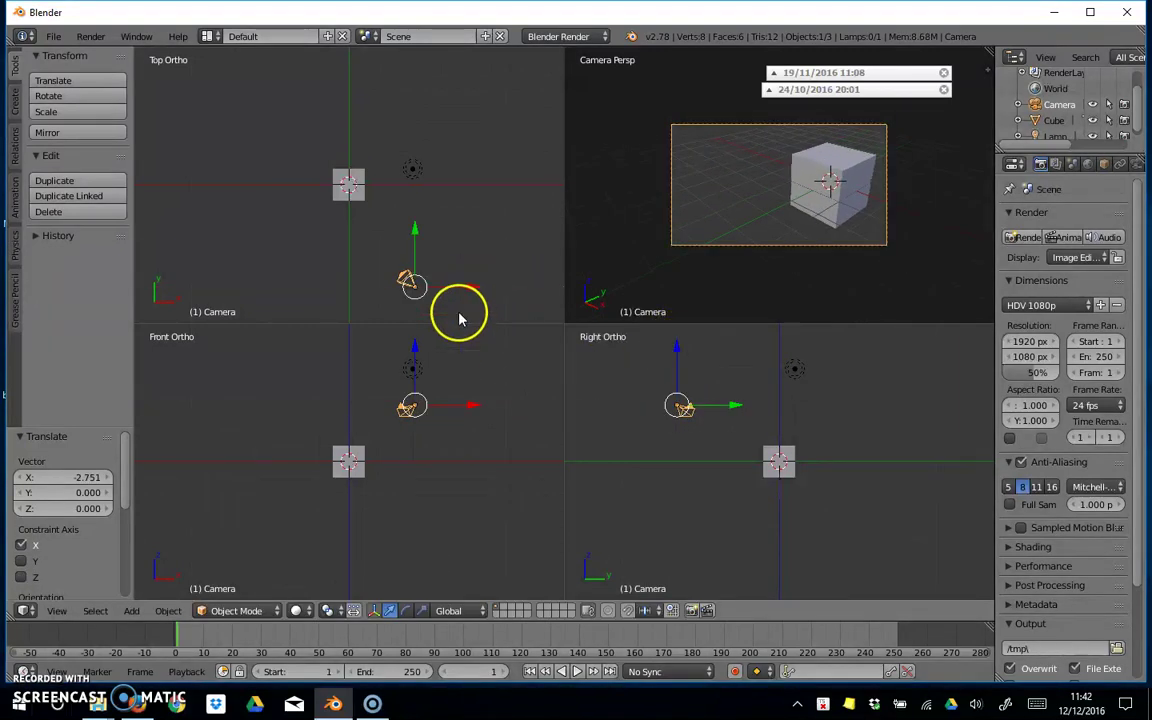
pyautogui.moveTo(413, 229); pyautogui.dragTo(417, 216)
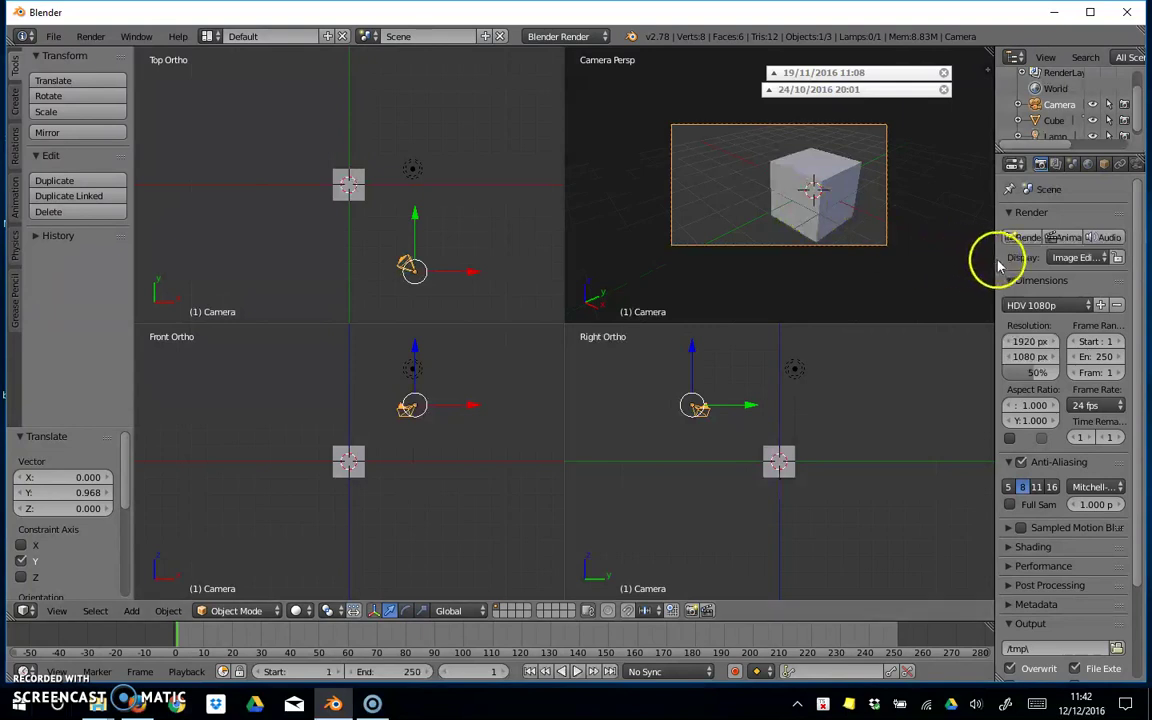
# Widen the properties editor and show the camera's lens settings.
pyautogui.moveTo(995, 263); pyautogui.dragTo(920, 260)
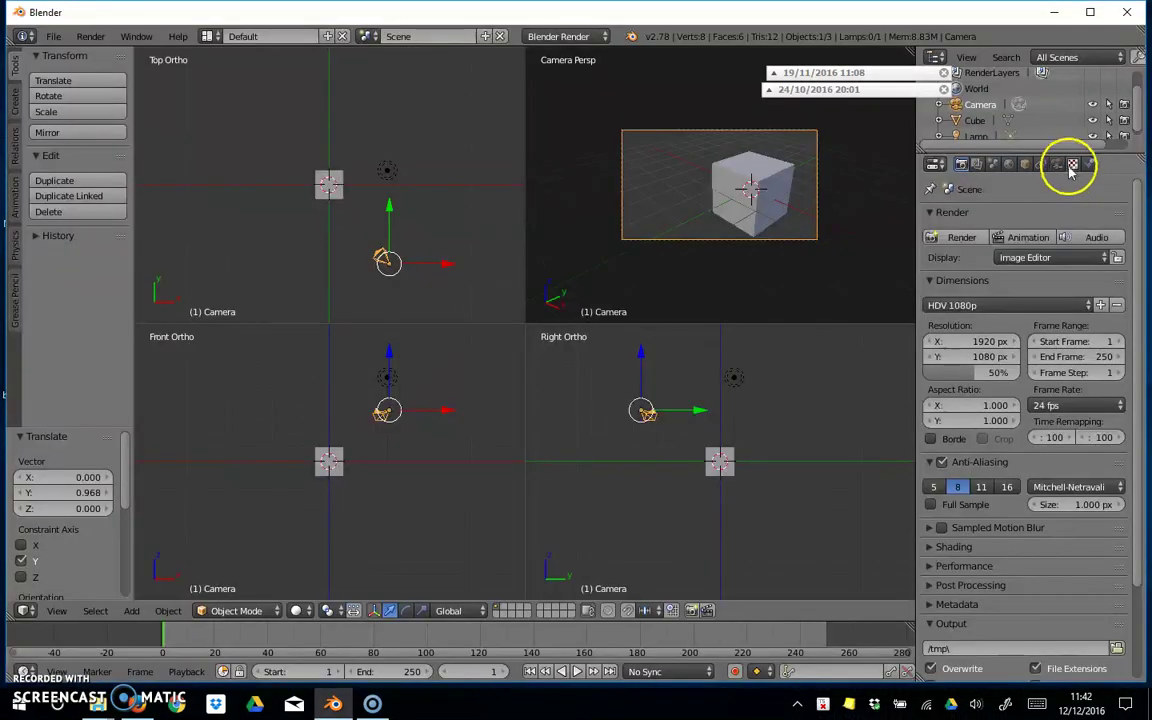
pyautogui.click(960, 327)
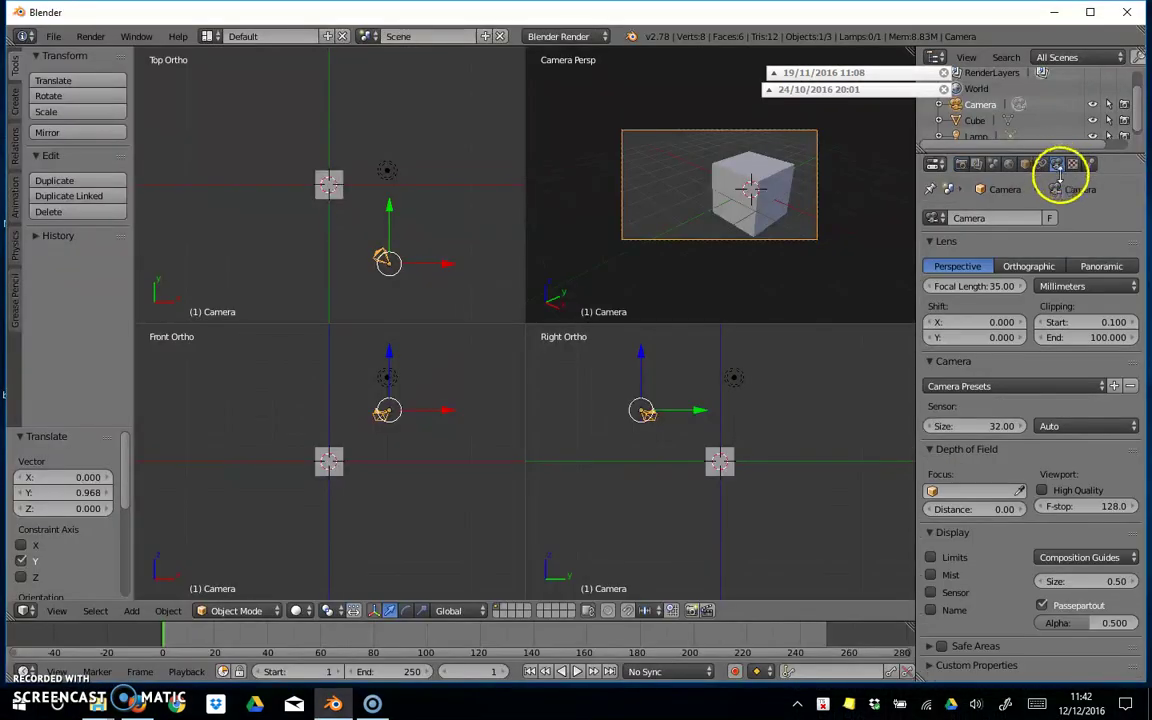
pyautogui.click(986, 217)
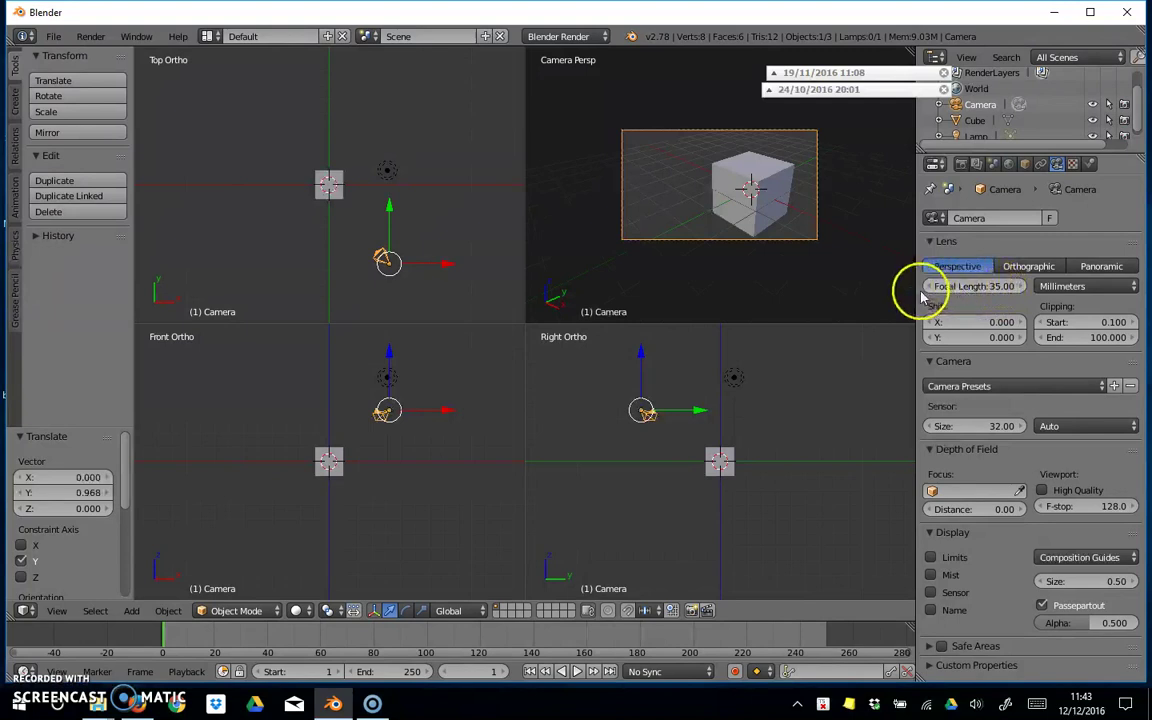
# Try shorter and longer focal lengths for the camera's perspective lens, ending at 42.55 mm.
pyautogui.moveTo(925, 287); pyautogui.dragTo(755, 312)
pyautogui.moveTo(1016, 288); pyautogui.dragTo(878, 298)
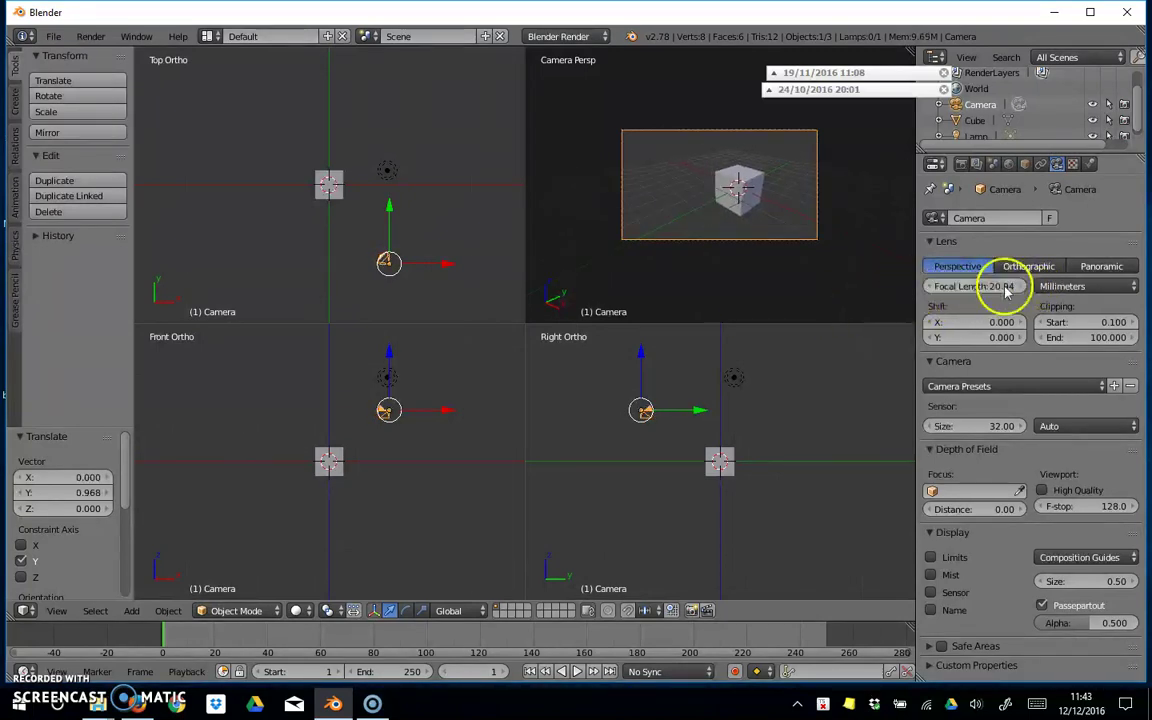
pyautogui.moveTo(893, 294); pyautogui.dragTo(1055, 300)
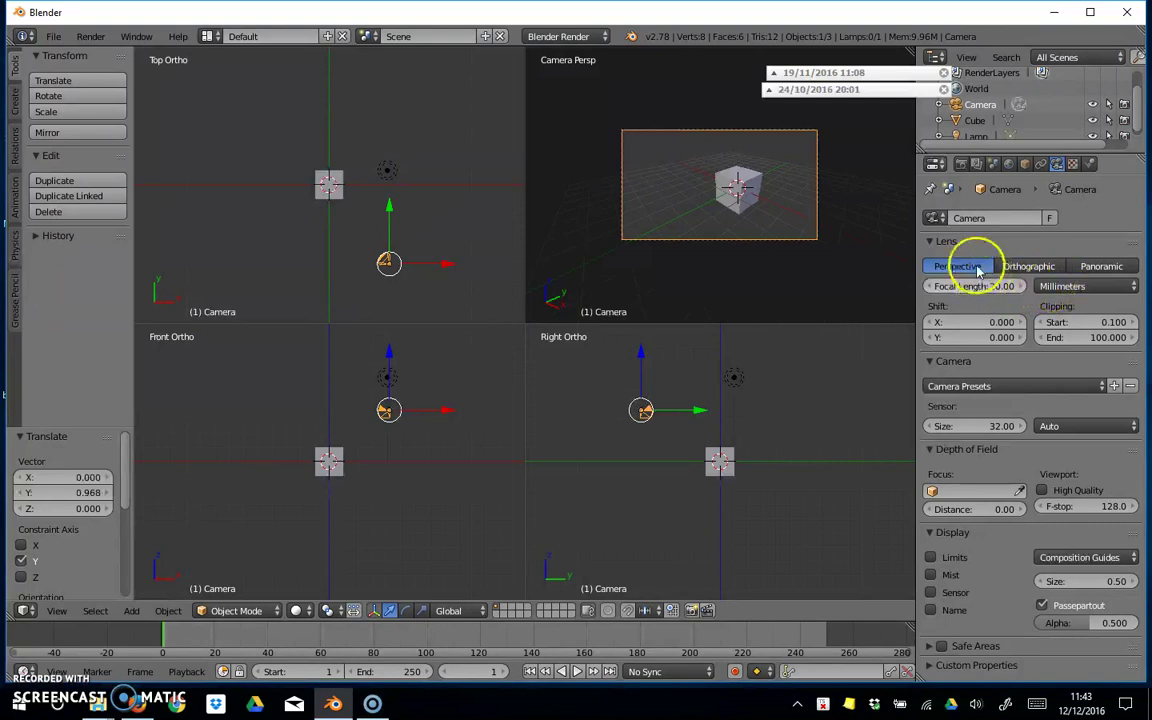
pyautogui.moveTo(966, 286); pyautogui.dragTo(893, 304)
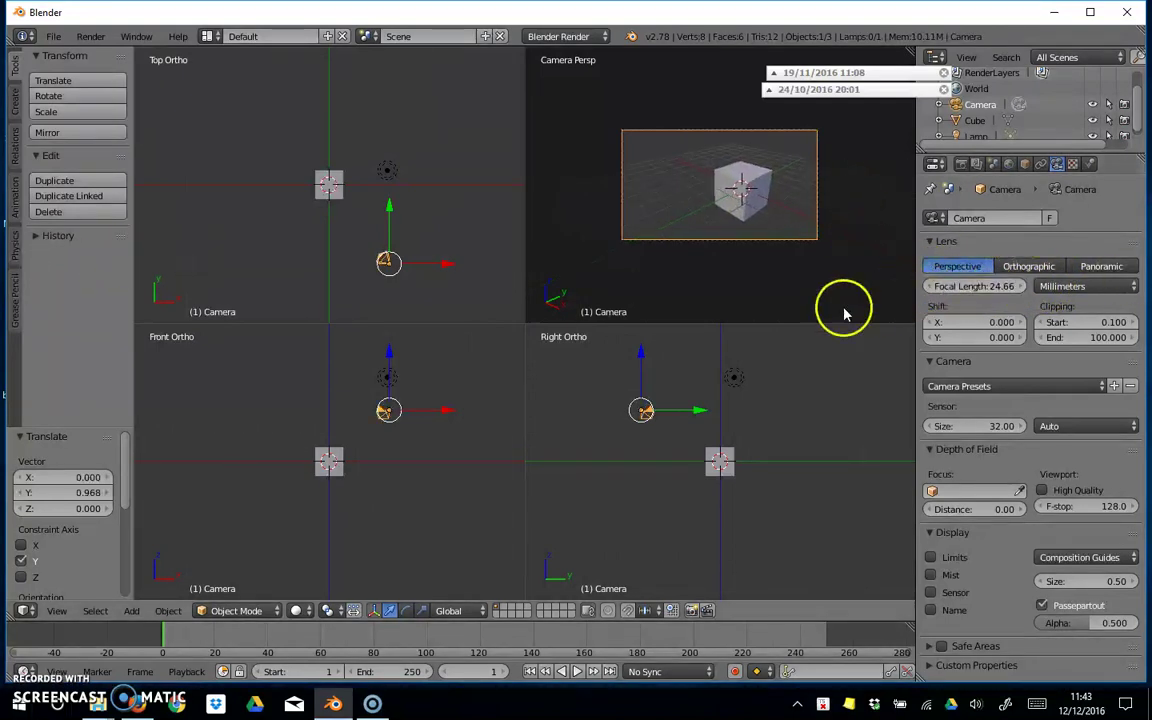
pyautogui.moveTo(957, 286); pyautogui.dragTo(849, 303)
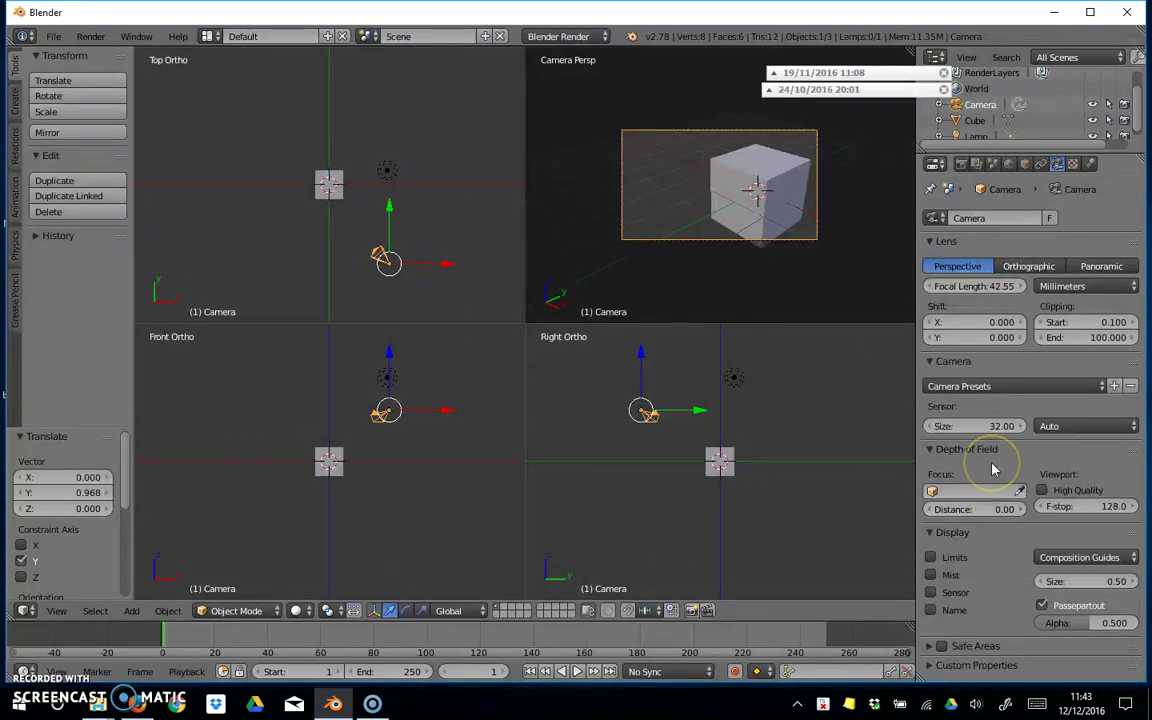
# Check which scene objects can be chosen as the camera's depth of field focus.
pyautogui.click(1001, 516)
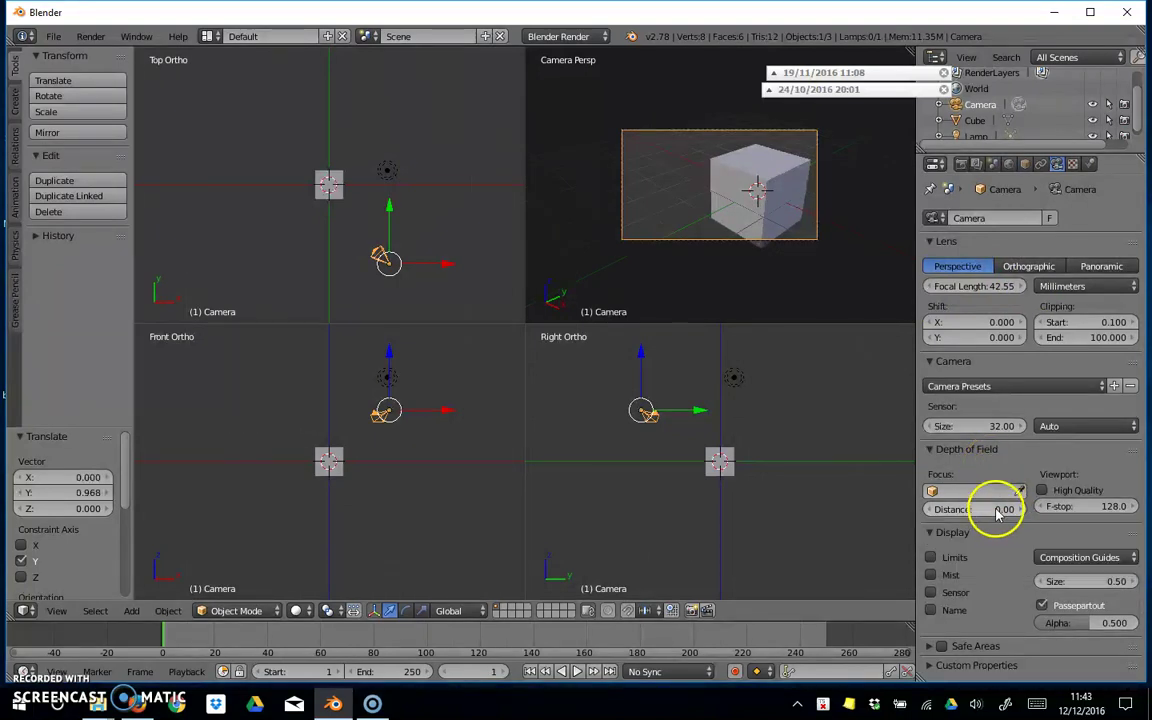
pyautogui.click(958, 492)
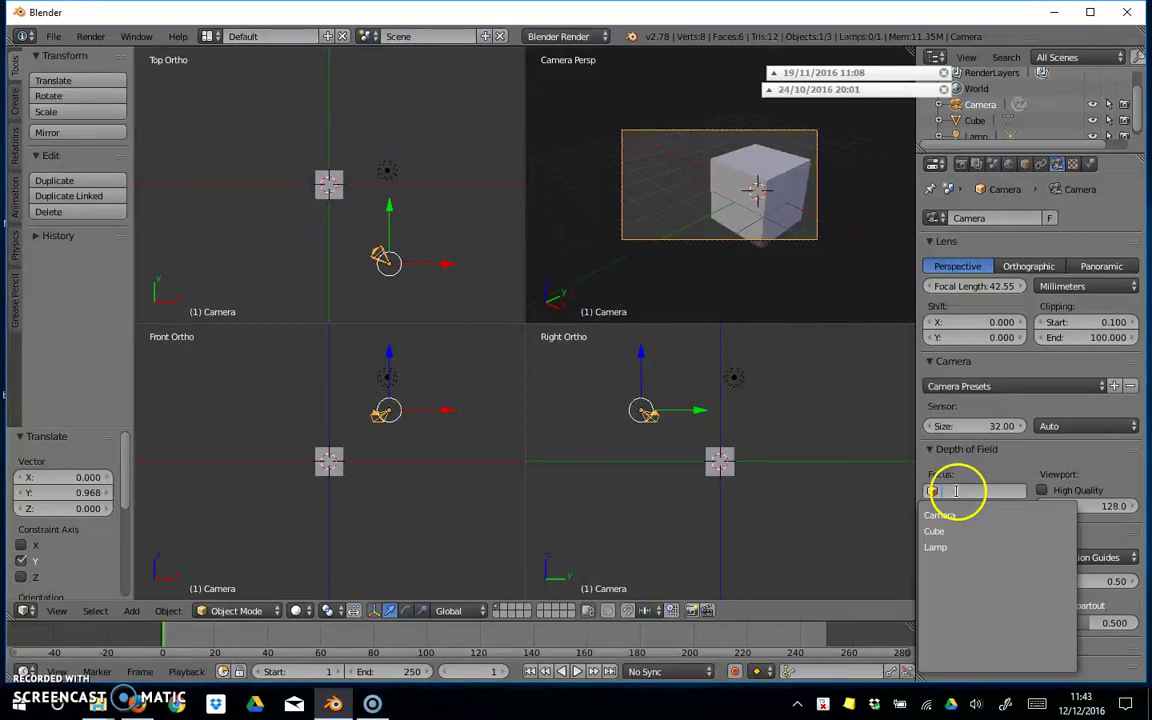
pyautogui.click(983, 472)
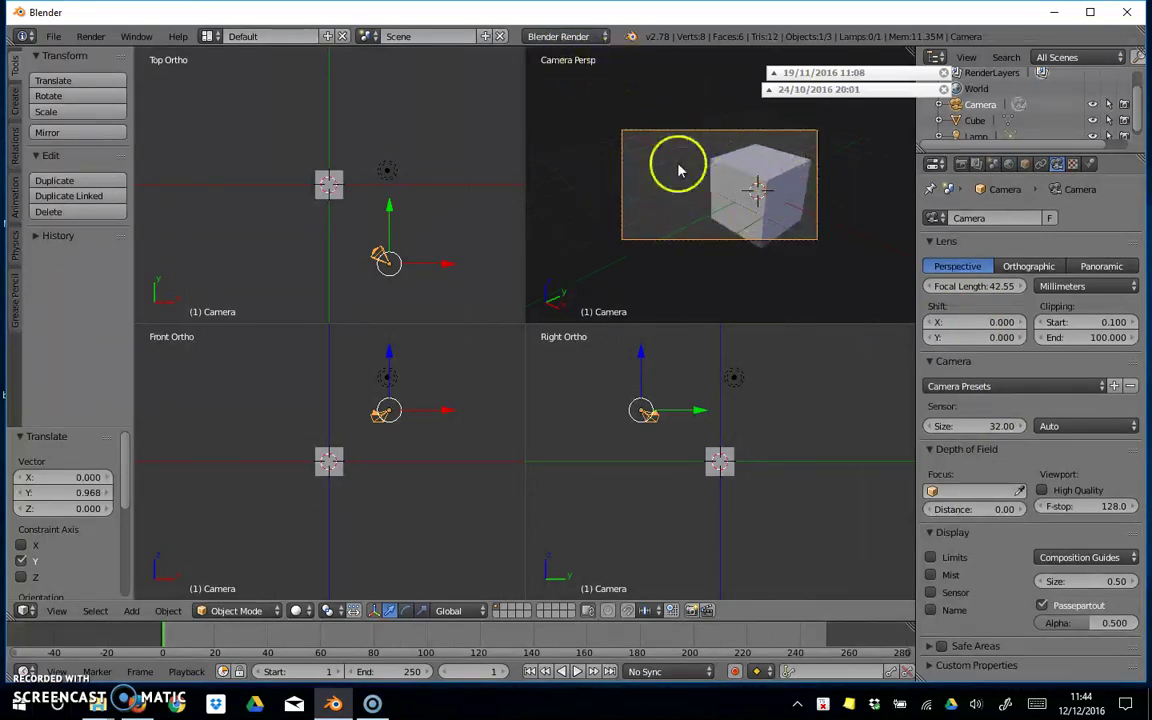
# Render the current frame through the camera and return to the quad view.
pyautogui.press('F12')
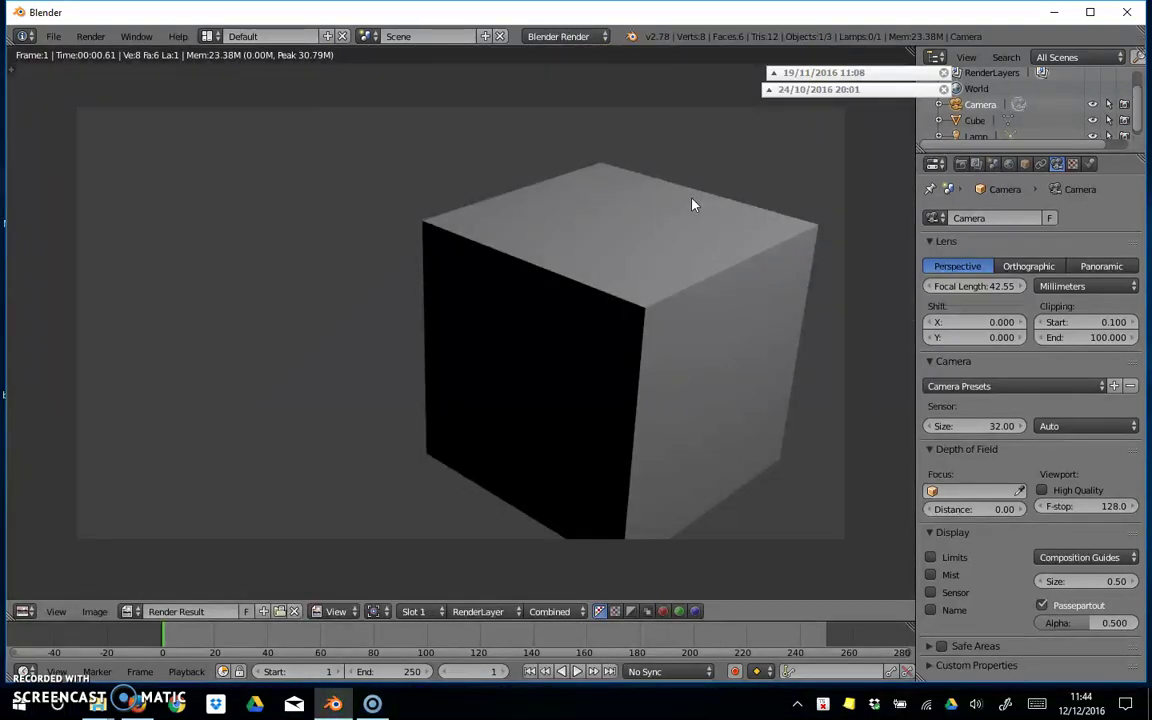
pyautogui.press('Escape')
pyautogui.click(715, 251)
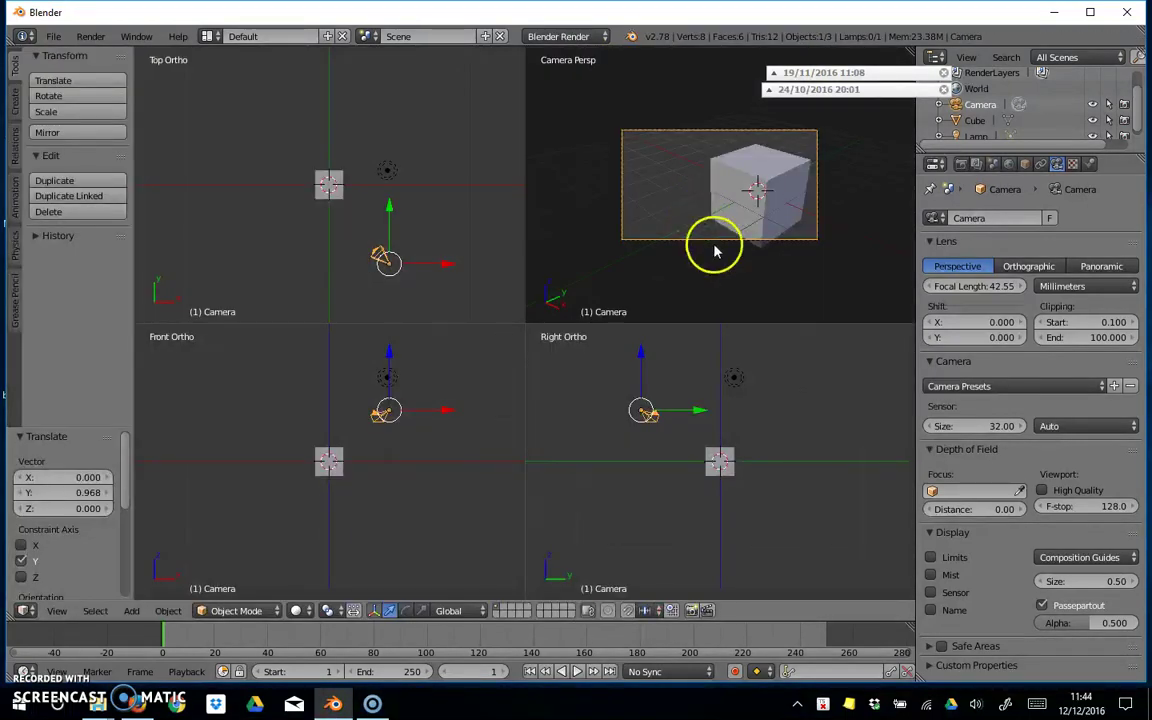
# Reset the scene and interface by loading the factory settings.
pyautogui.click(54, 37)
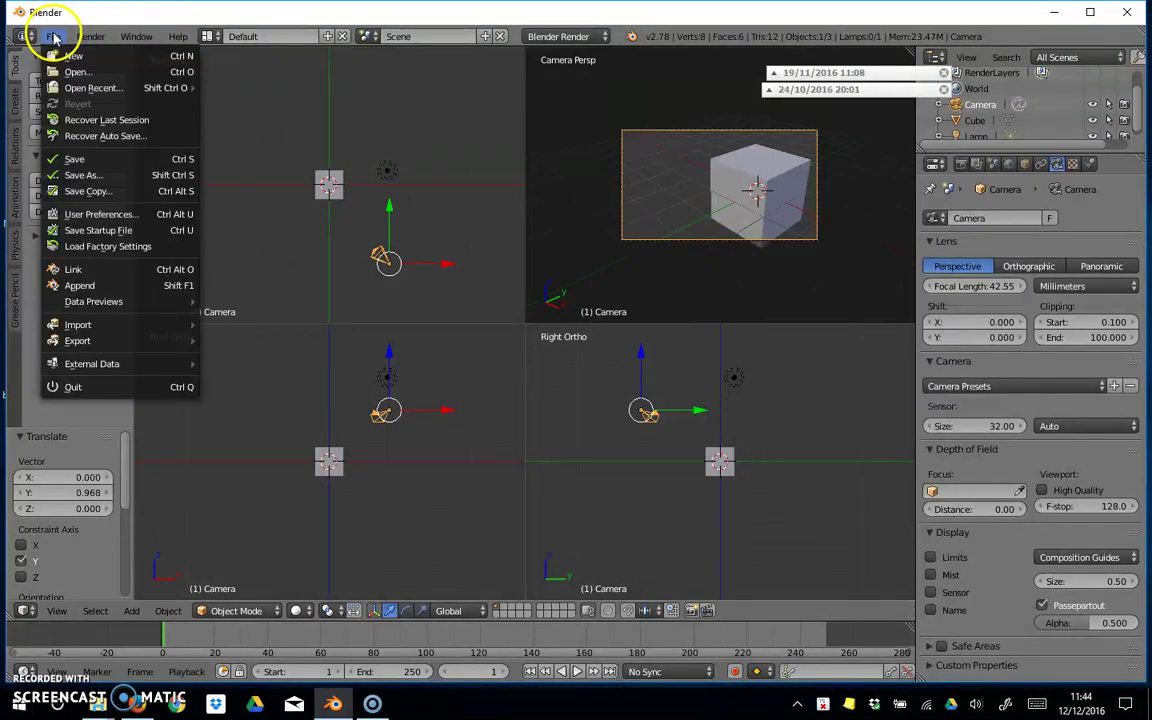
pyautogui.click(92, 246)
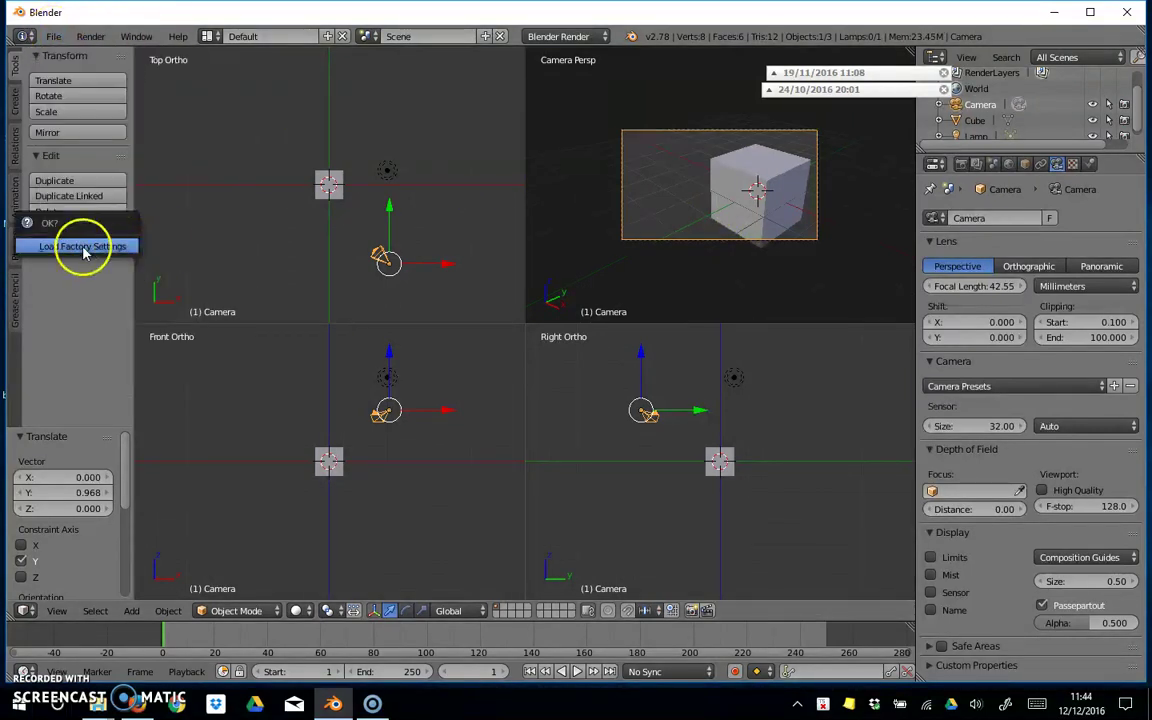
pyautogui.click(84, 247)
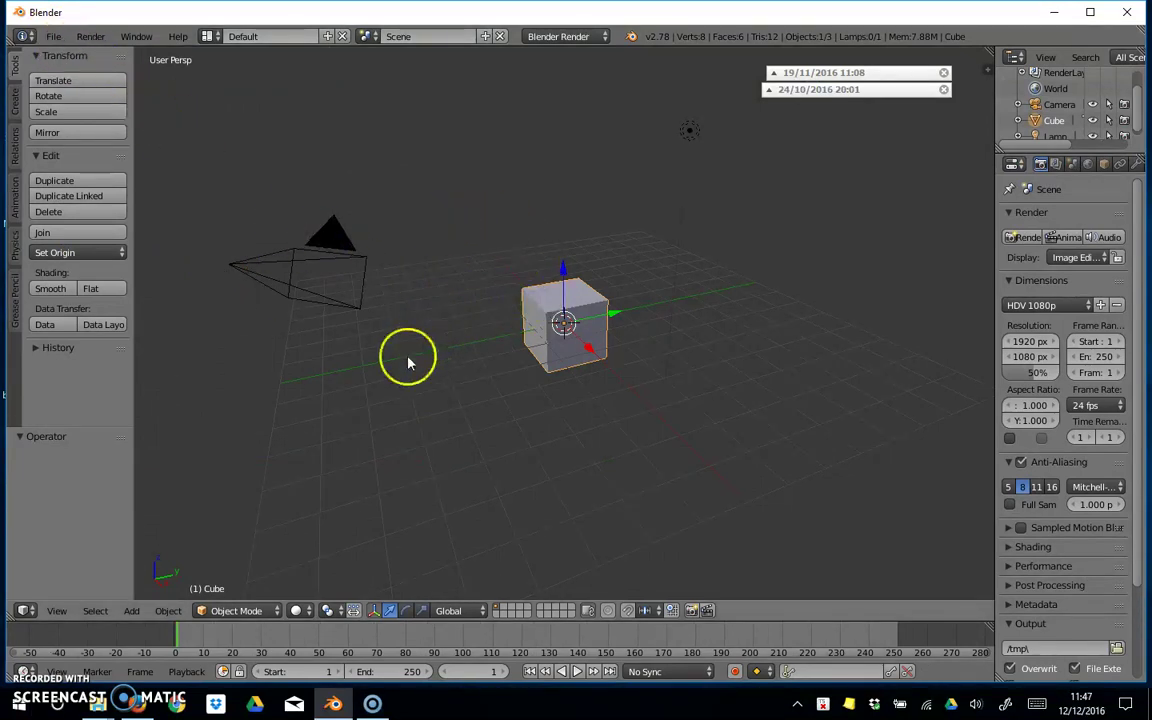
# Orbit the perspective view around the cube to face it from its opposite side at a low angle.
pyautogui.moveTo(424, 386); pyautogui.dragTo(622, 399, button='middle')
pyautogui.moveTo(650, 398); pyautogui.dragTo(646, 394, button='middle')
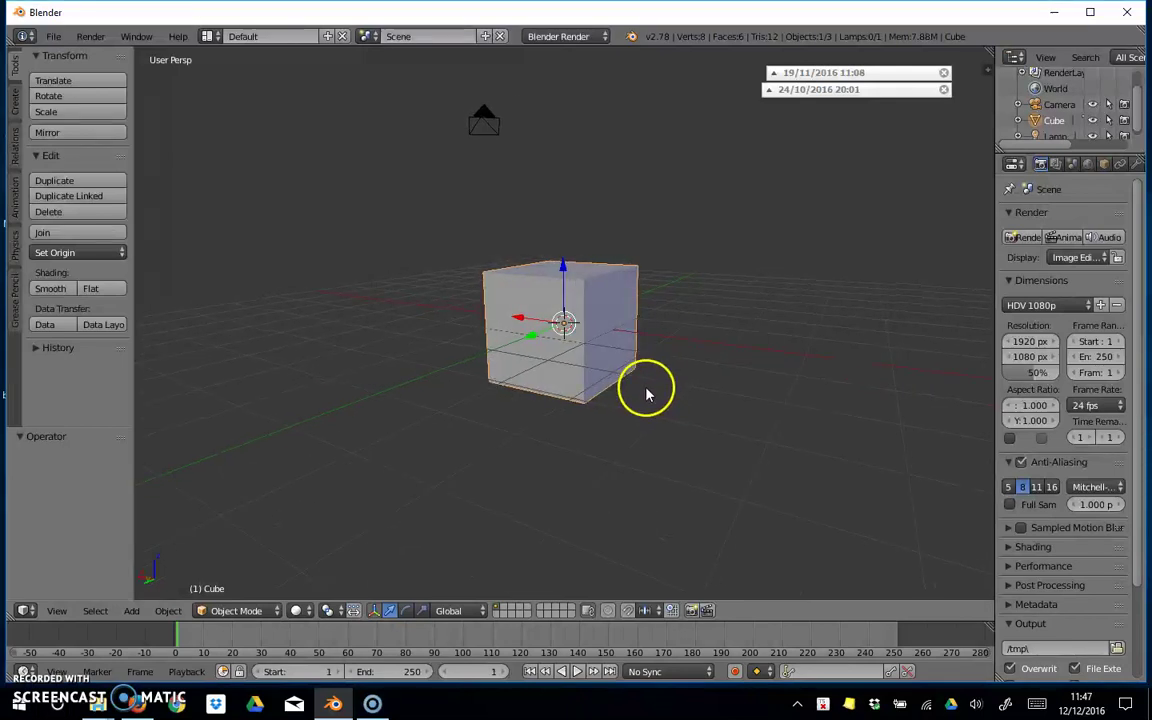
pyautogui.moveTo(545, 395); pyautogui.dragTo(556, 395, button='middle')
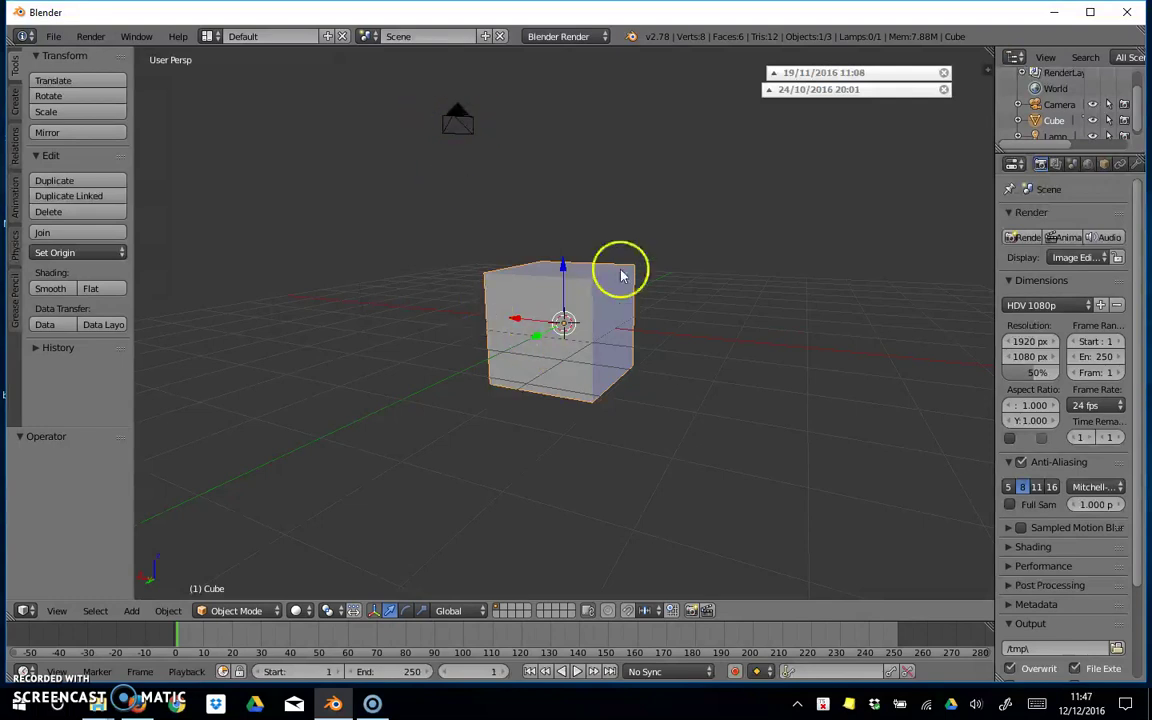
pyautogui.moveTo(378, 404); pyautogui.dragTo(458, 400, button='middle')
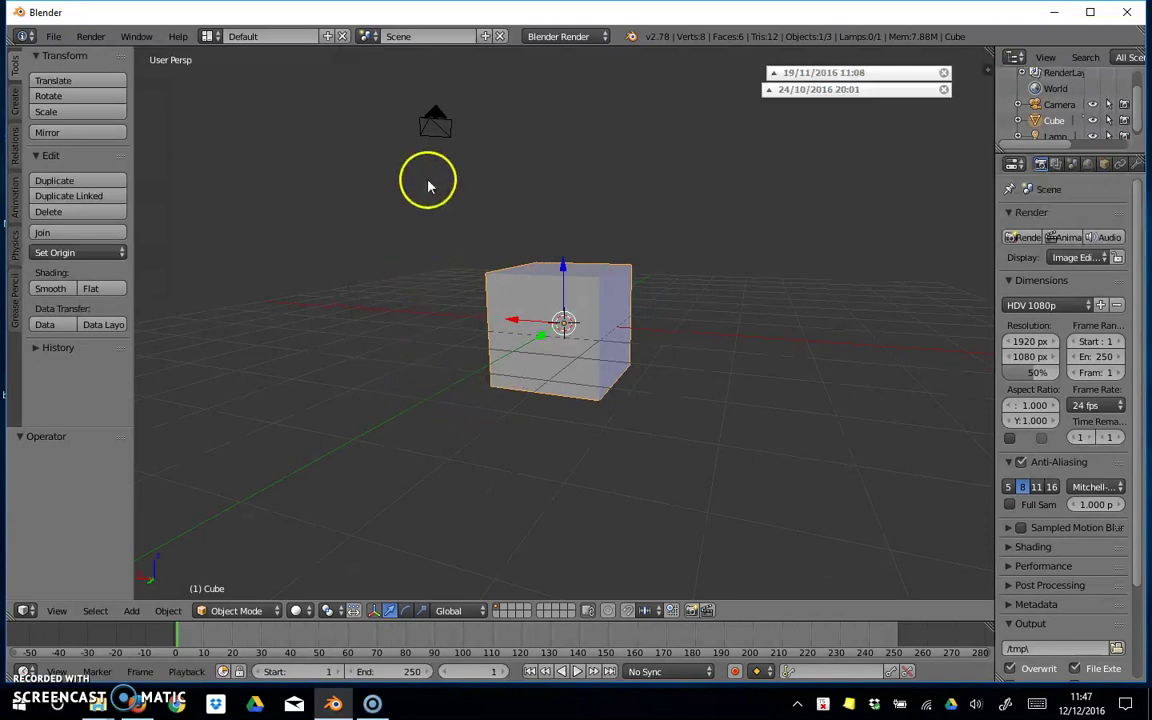
pyautogui.click(57, 611)
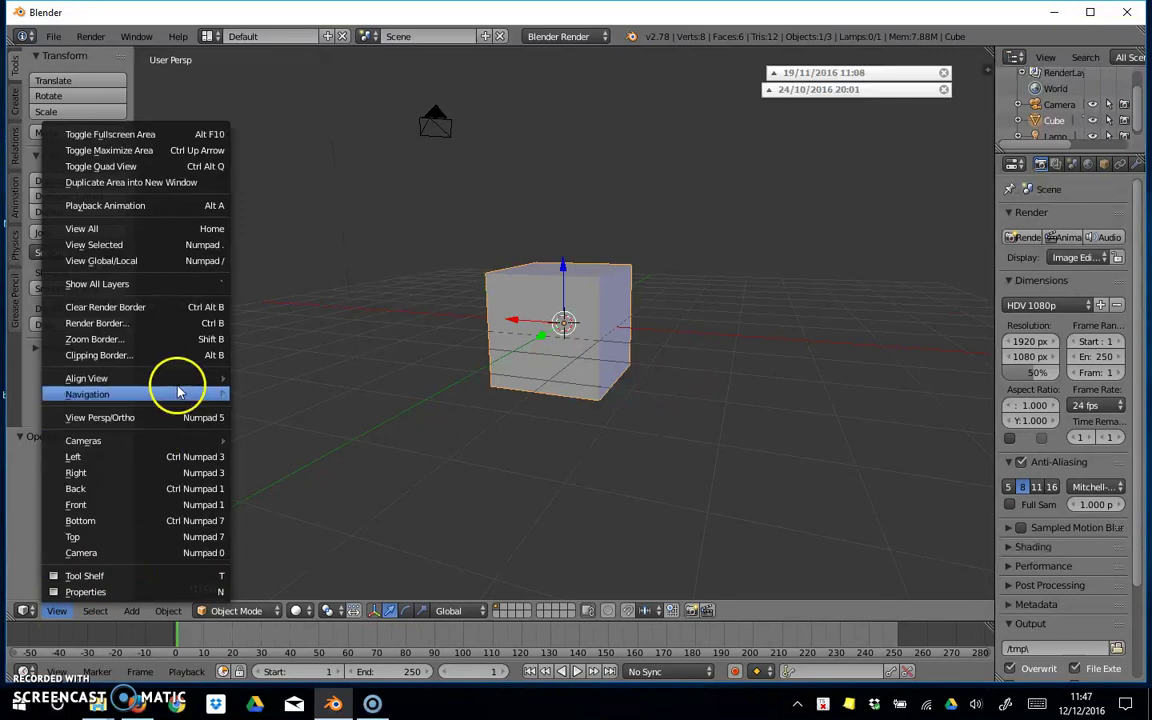
pyautogui.moveTo(180, 380)
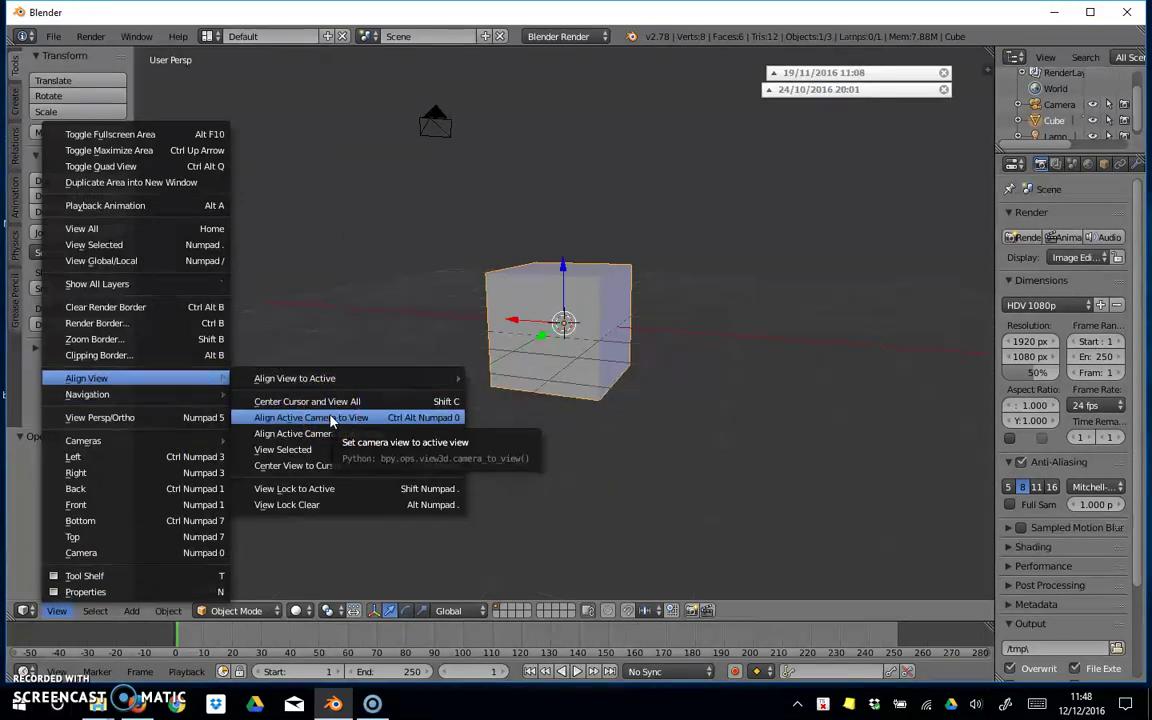
pyautogui.click(470, 309)
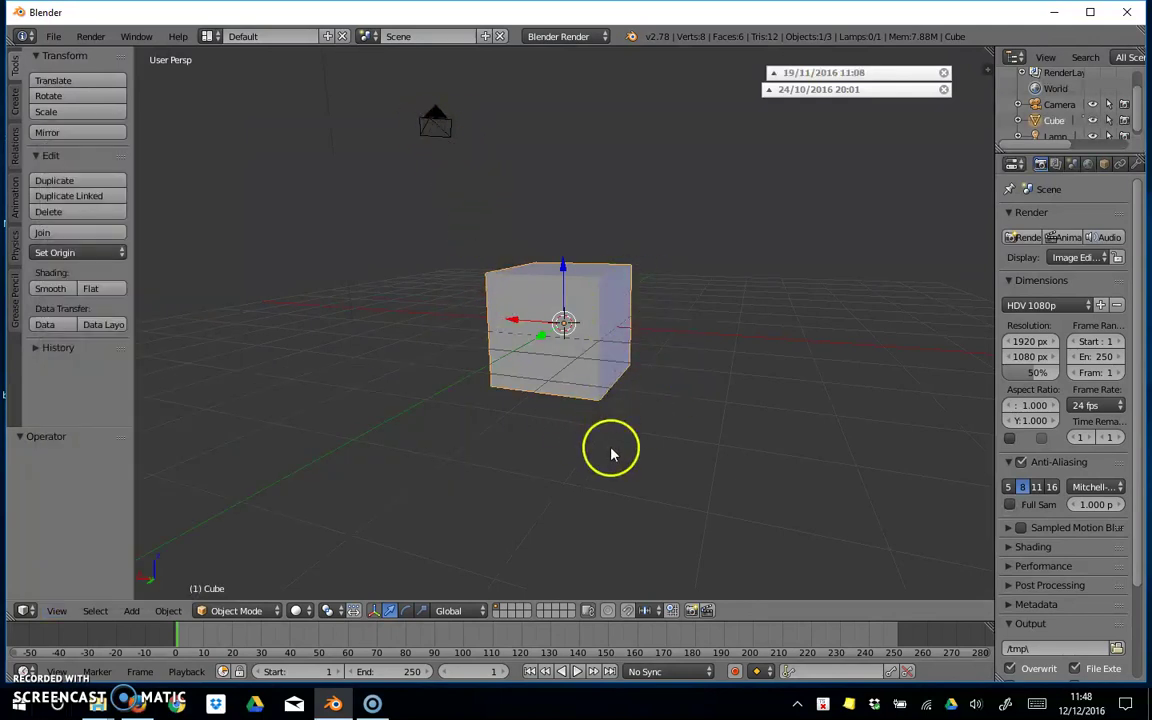
# Align the active camera to the current perspective view of the cube.
pyautogui.click(57, 612)
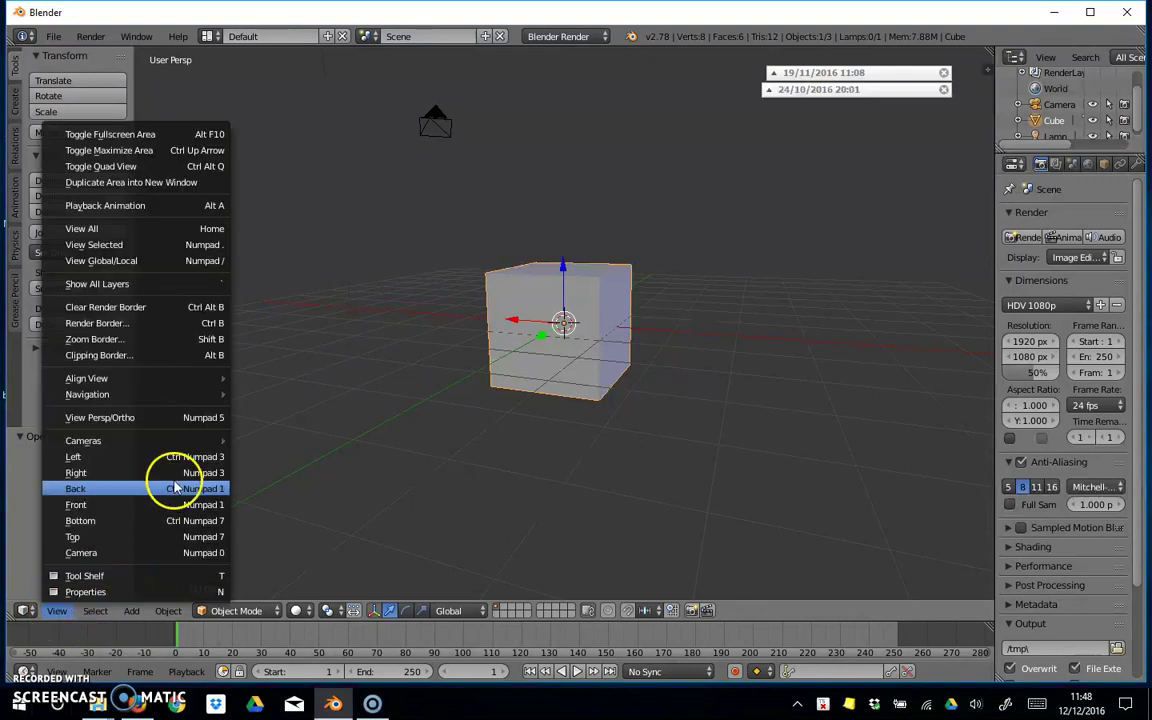
pyautogui.moveTo(180, 381)
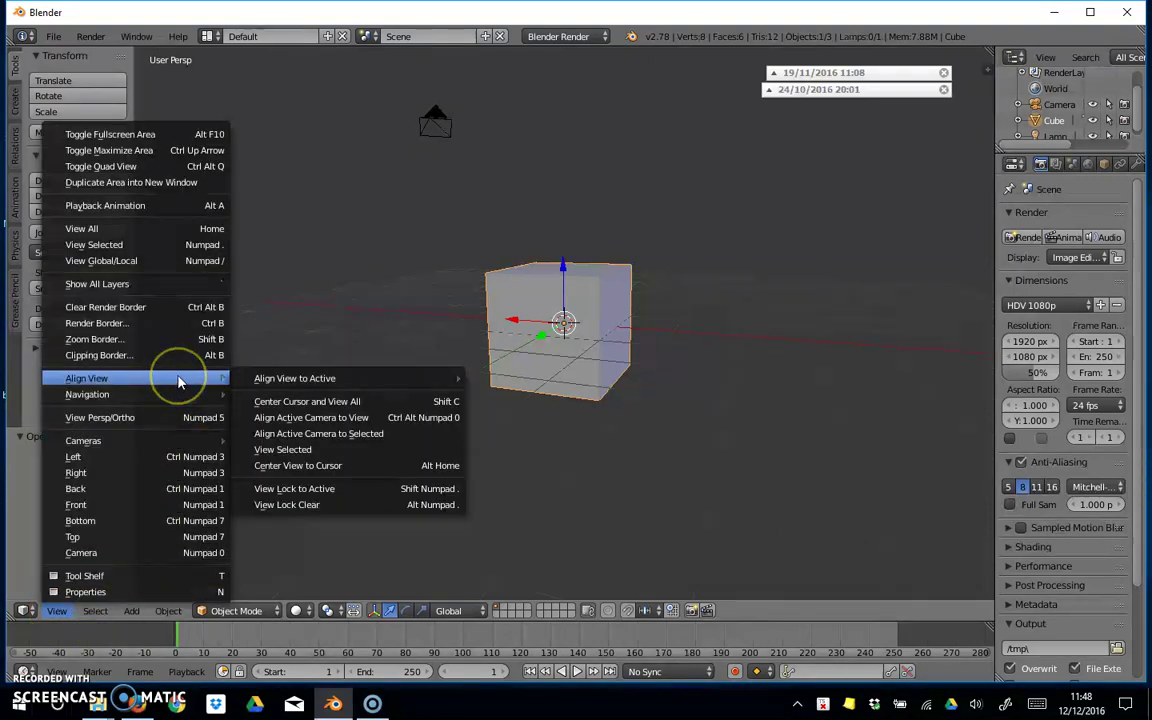
pyautogui.click(346, 424)
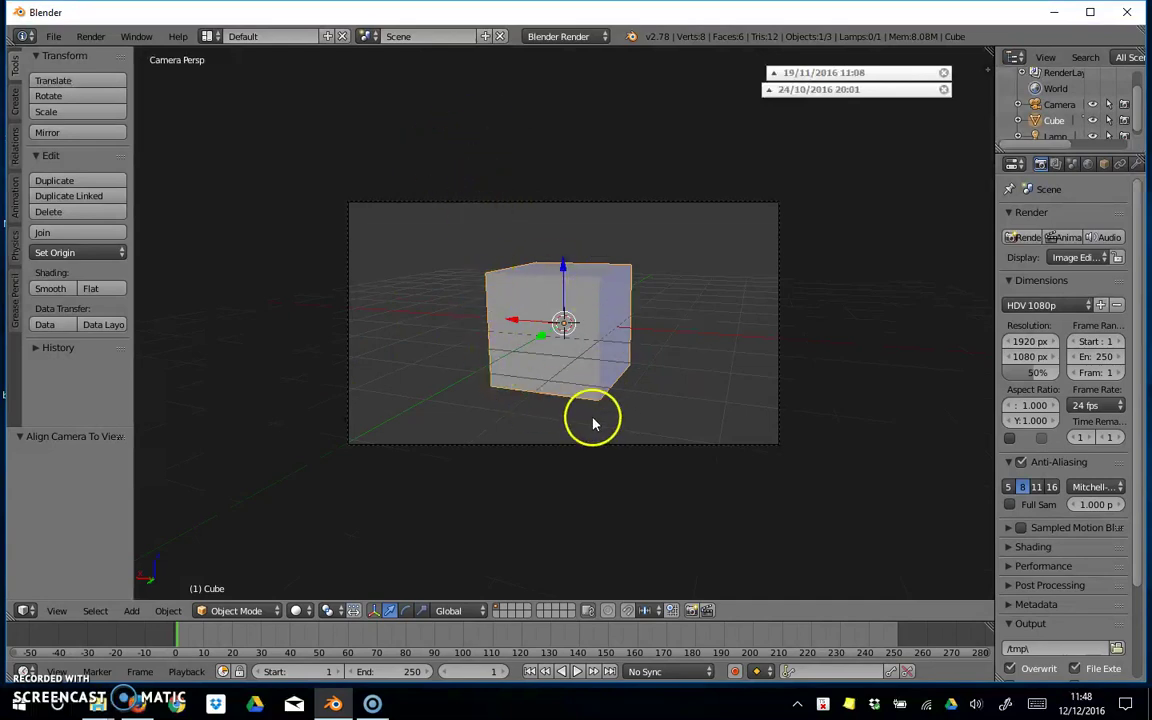
# Switch to the quad view and orbit the perspective view out of the camera to face another side of the cube.
pyautogui.click(57, 612)
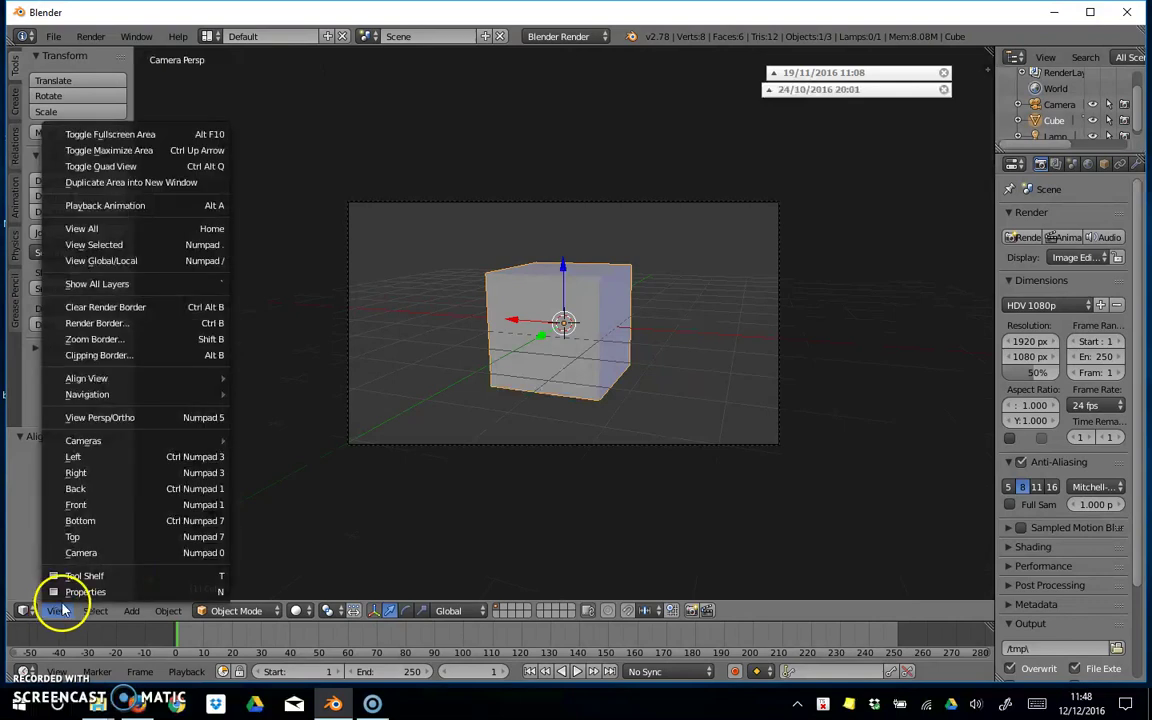
pyautogui.click(121, 173)
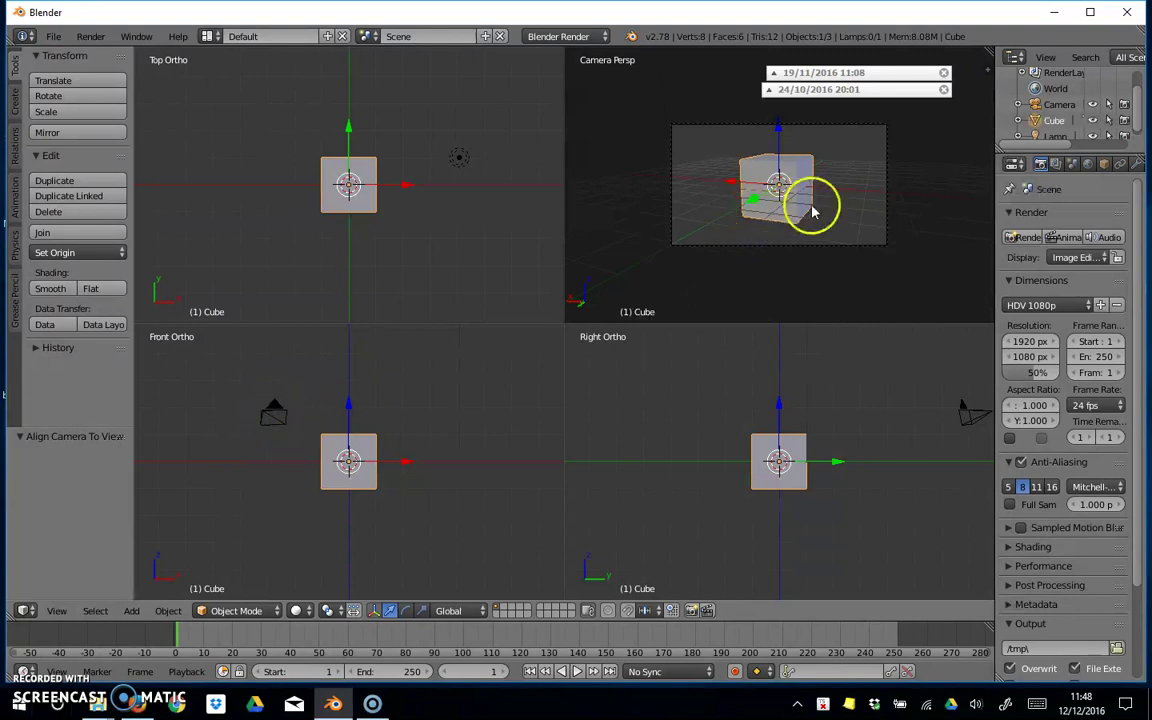
pyautogui.moveTo(840, 240); pyautogui.dragTo(630, 226, button='middle')
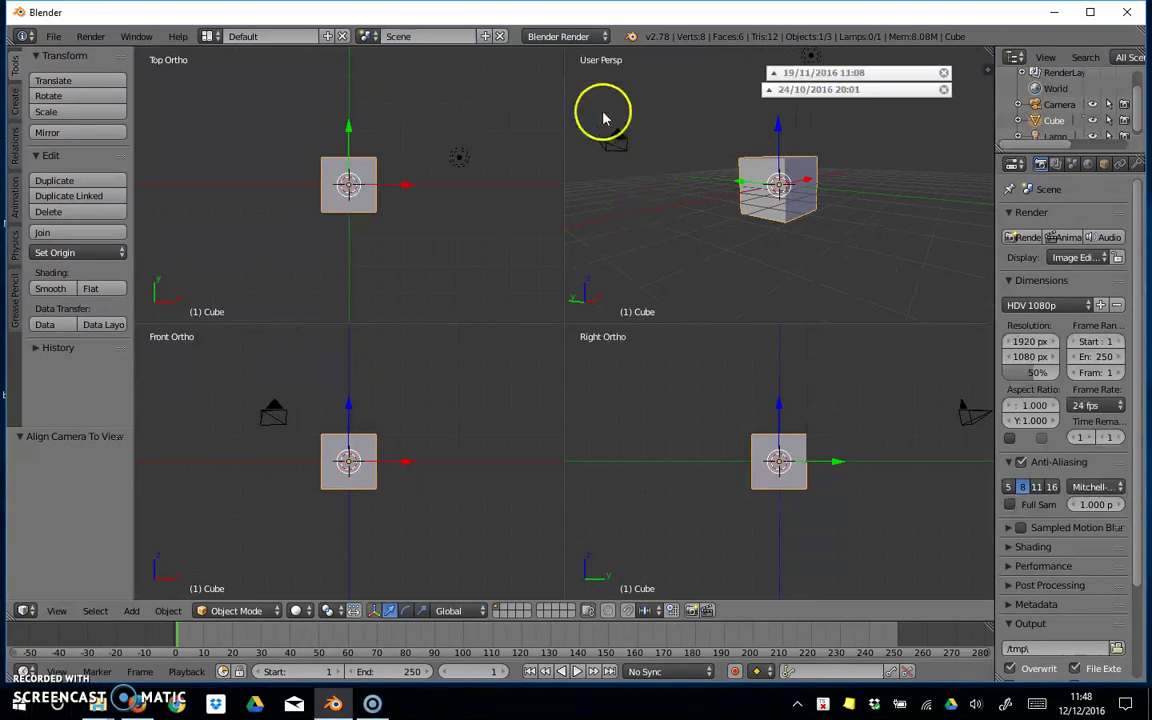
pyautogui.scroll(-1, 448, 225)
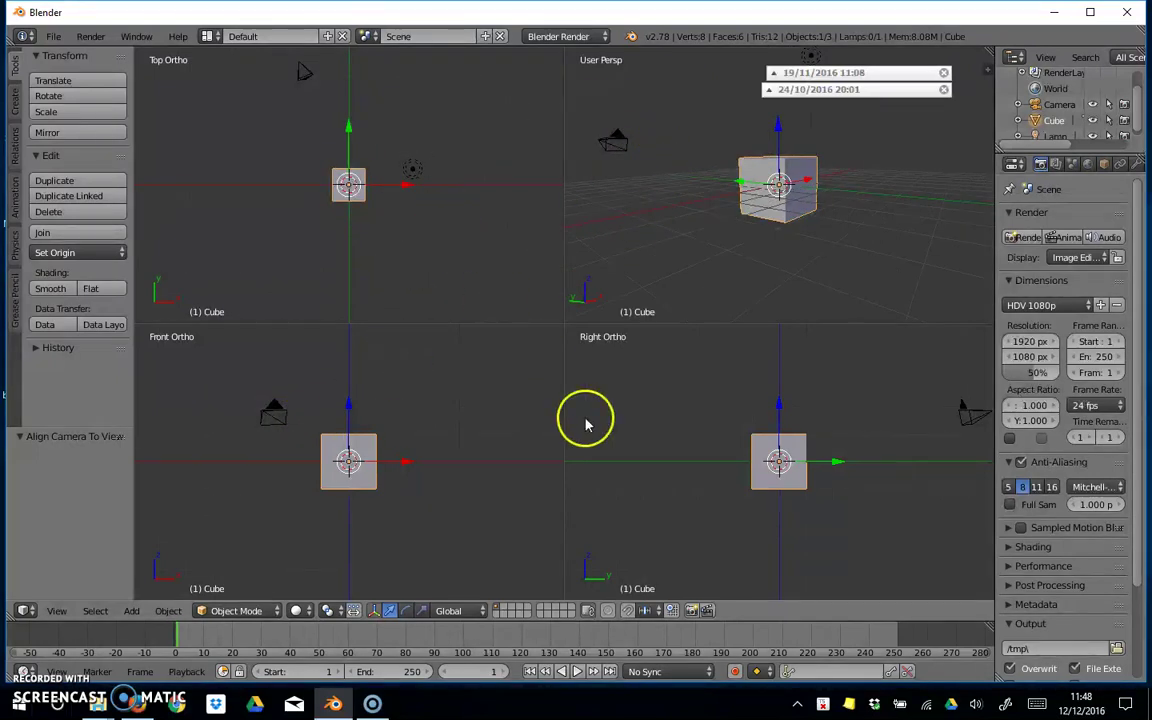
# Align the active camera to the newly orbited perspective view within the quad view.
pyautogui.click(683, 201)
pyautogui.click(642, 60)
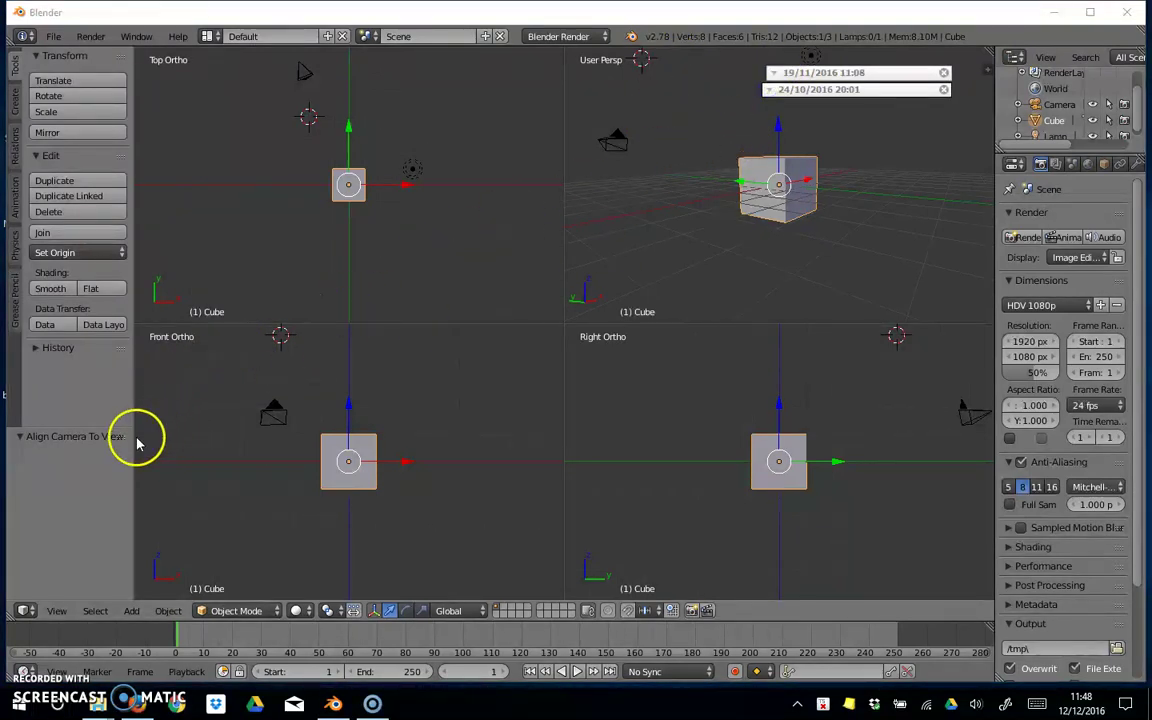
pyautogui.click(58, 611)
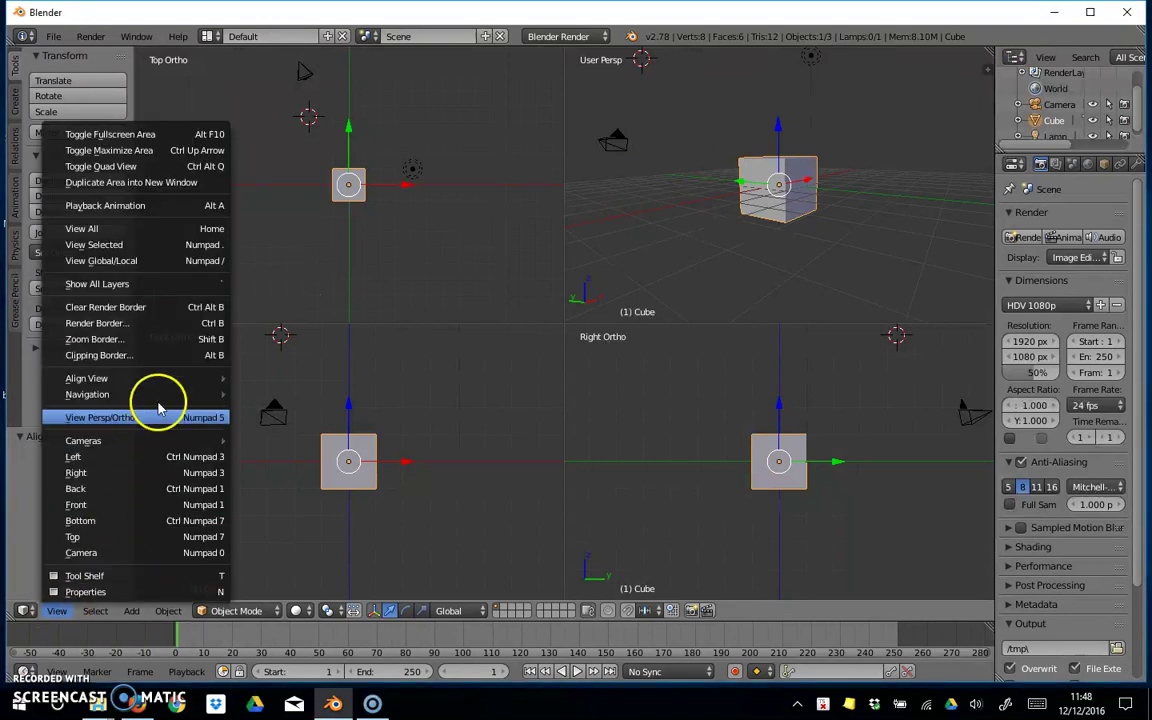
pyautogui.moveTo(159, 380)
pyautogui.moveTo(286, 390)
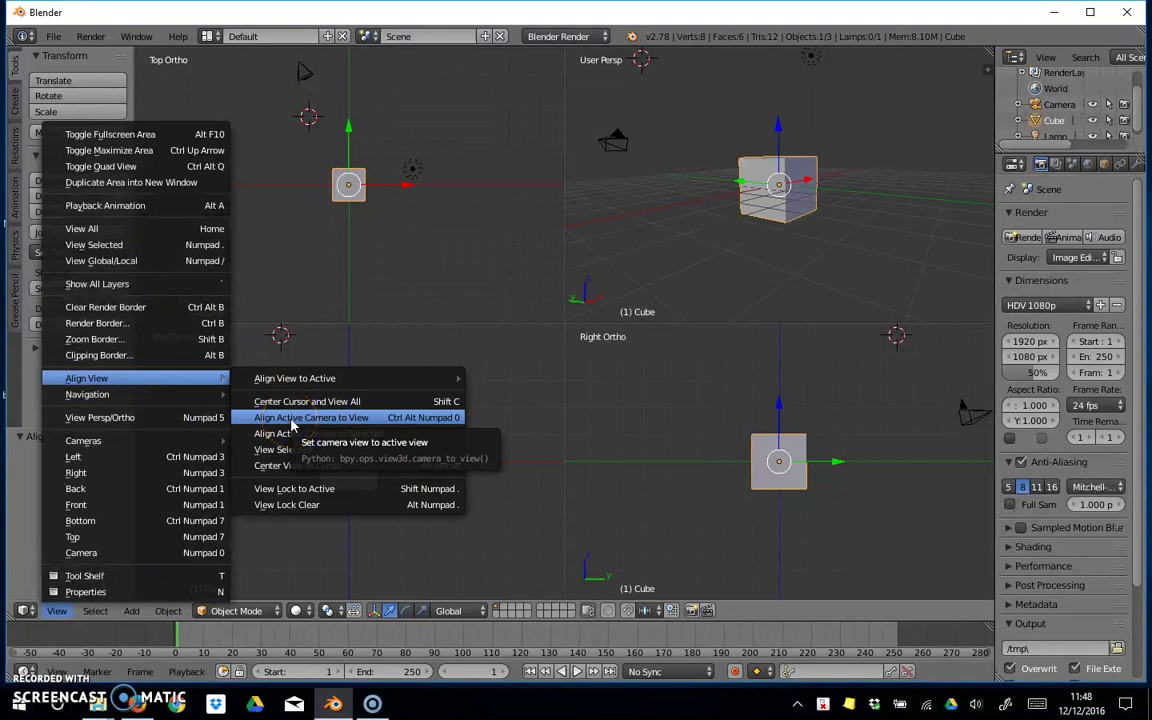
pyautogui.click(293, 418)
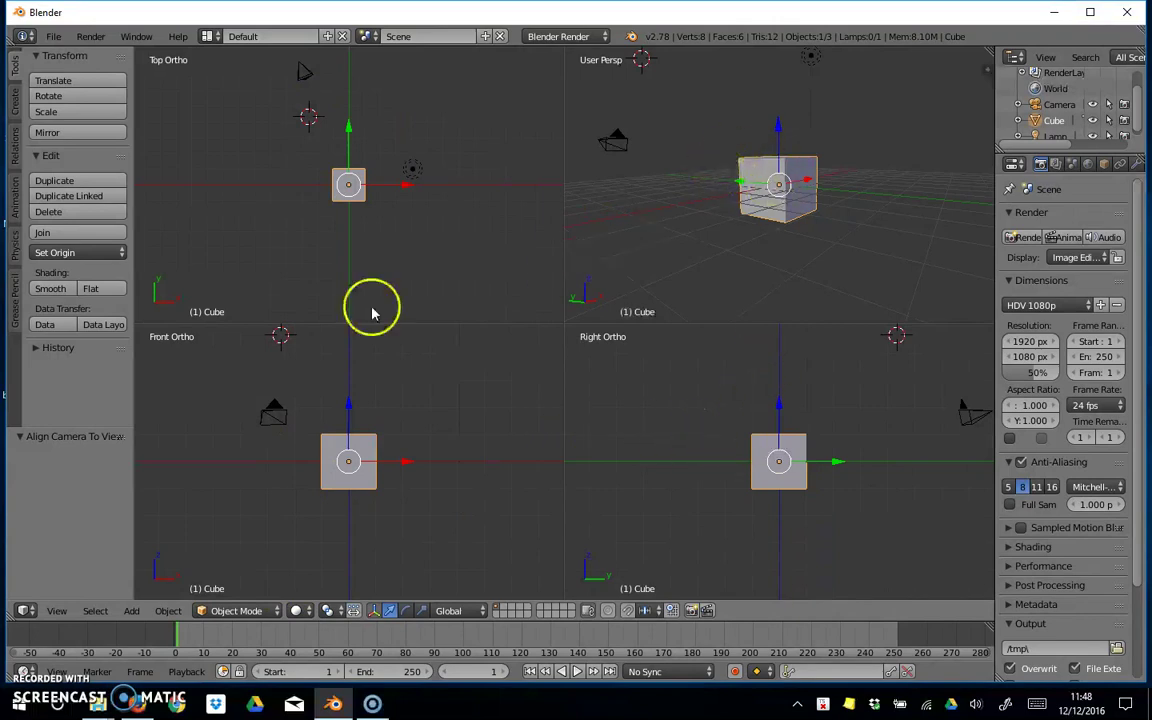
pyautogui.click(48, 611)
pyautogui.moveTo(128, 379)
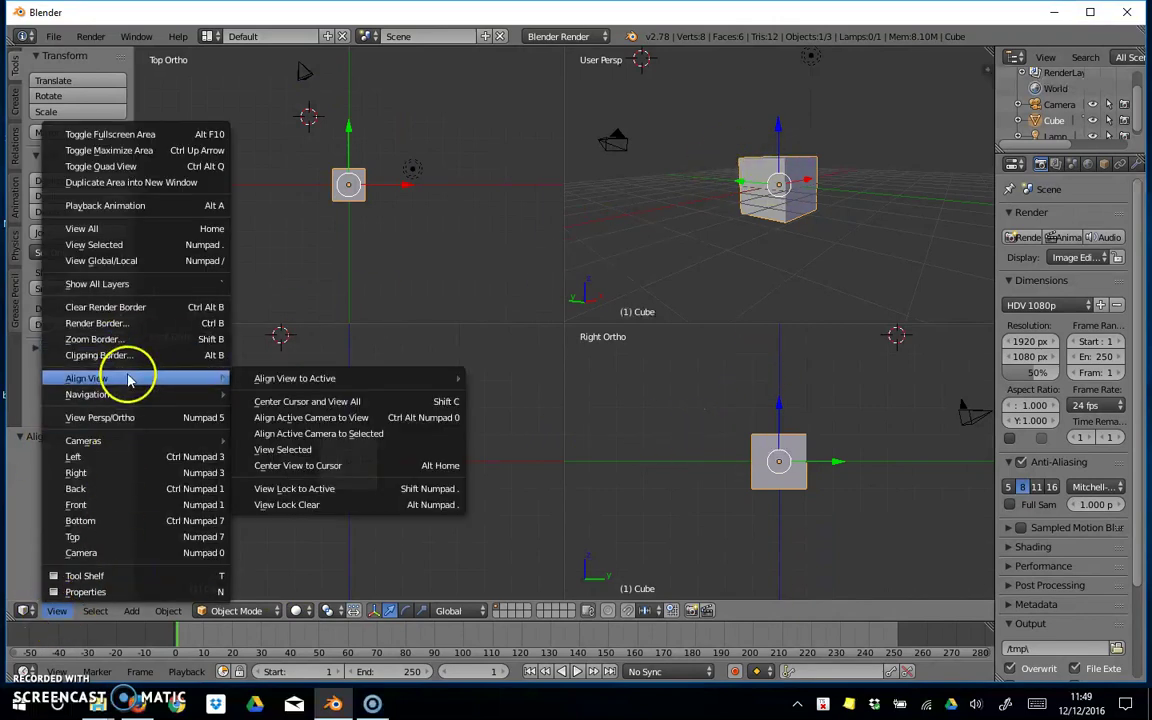
pyautogui.click(311, 420)
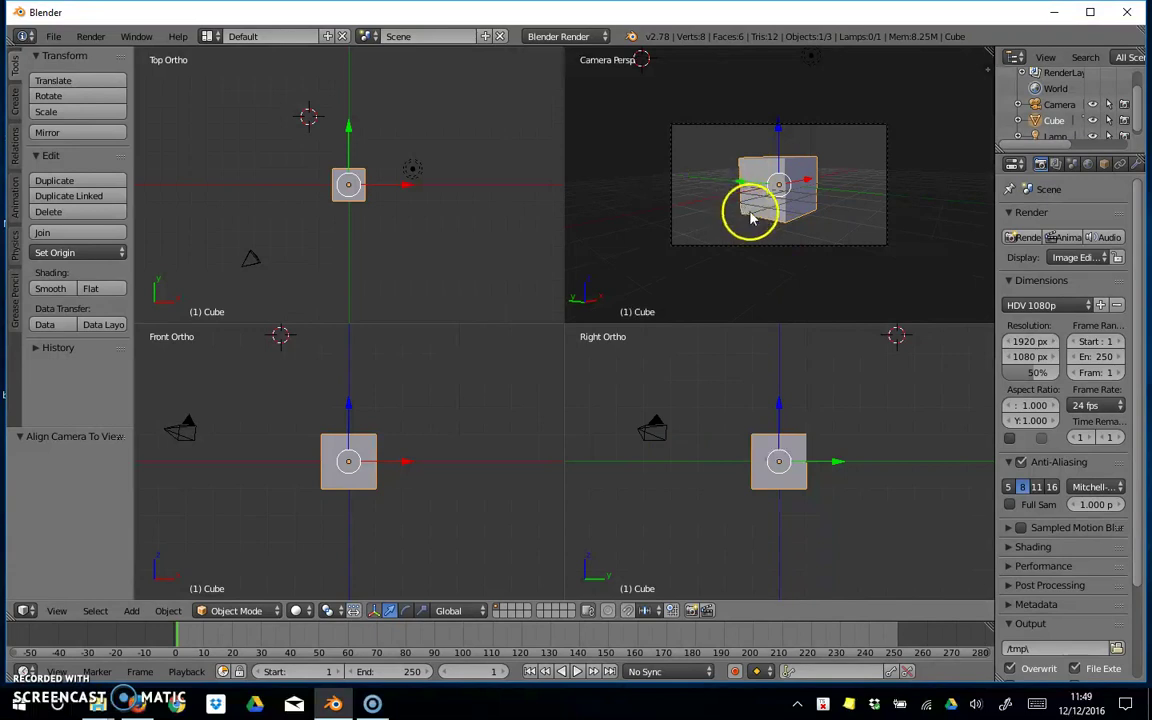
# Reset the scene and interface by loading the factory settings.
pyautogui.click(54, 38)
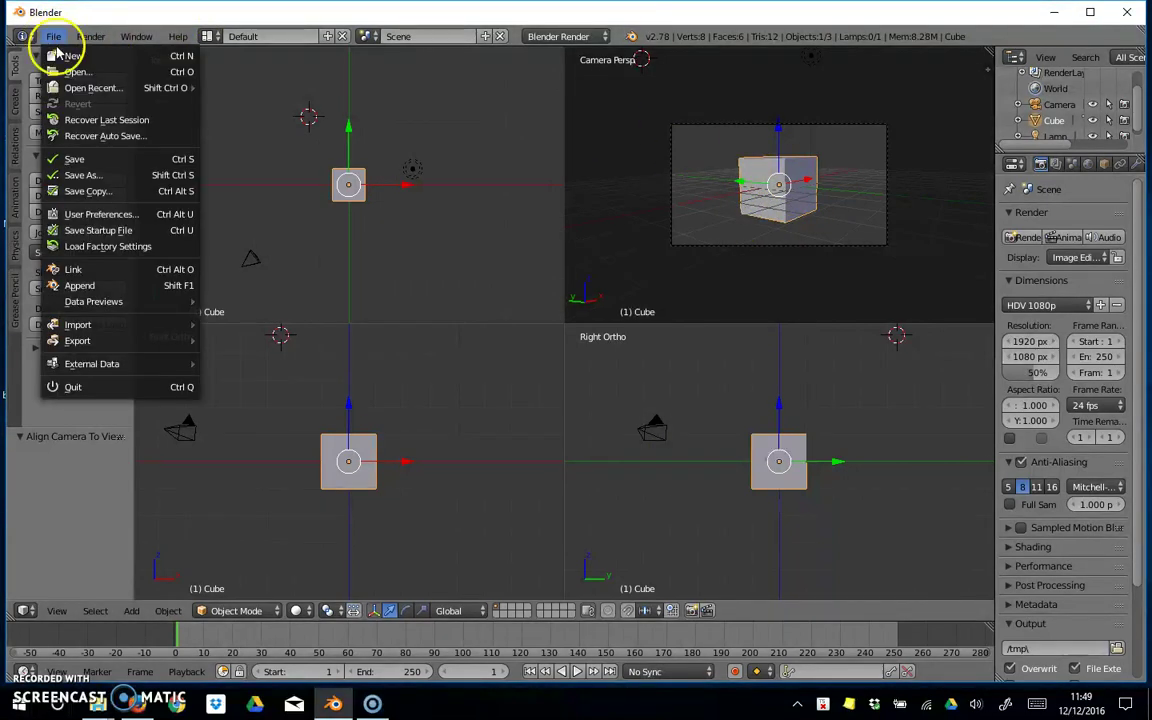
pyautogui.click(112, 247)
pyautogui.click(101, 249)
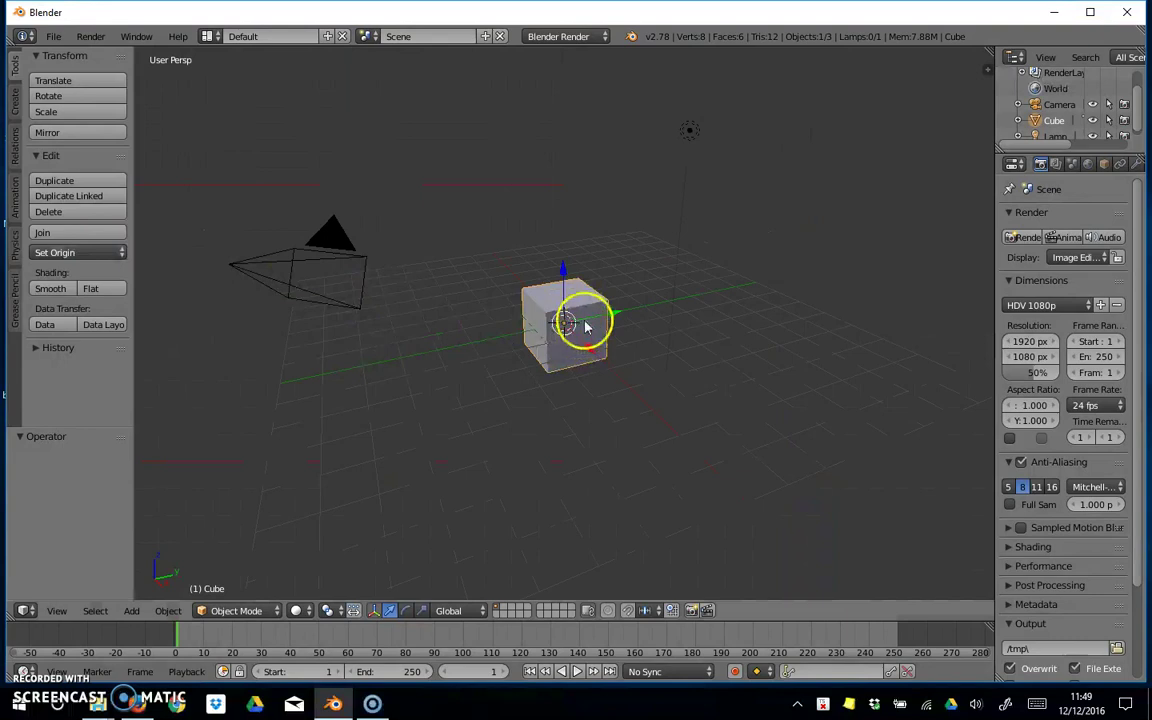
# Move the cube about -2.01 units along the X axis and switch to the quad view.
pyautogui.moveTo(589, 350); pyautogui.dragTo(571, 321)
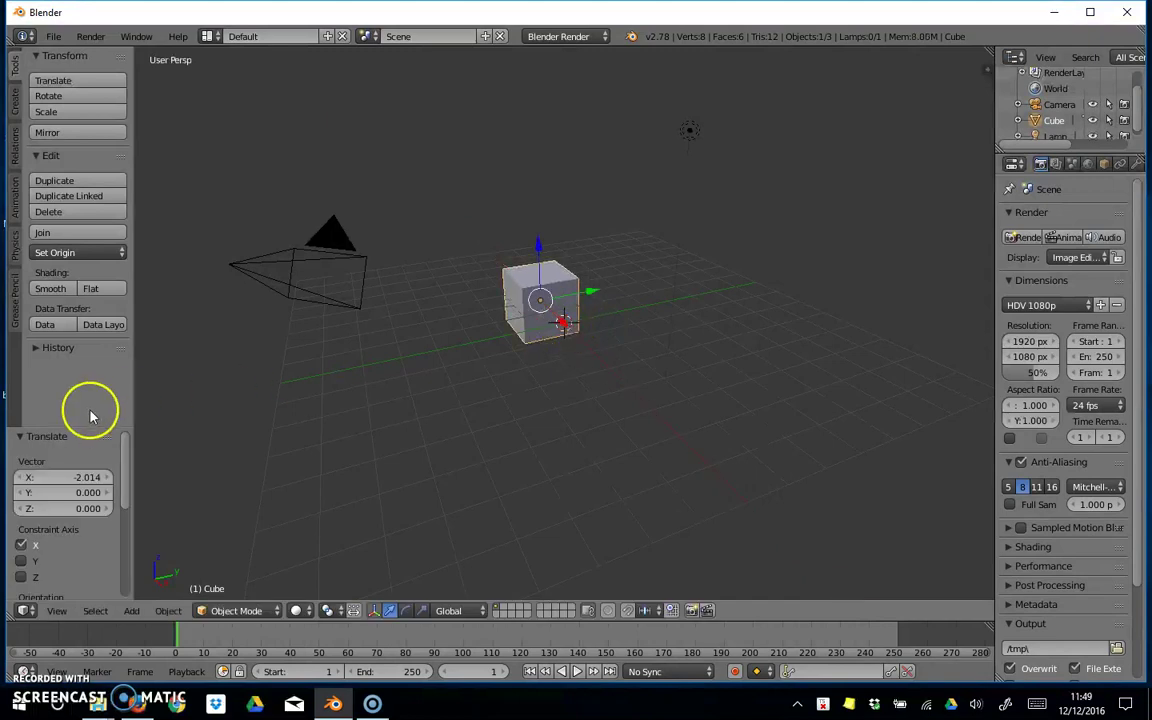
pyautogui.click(57, 610)
pyautogui.click(112, 166)
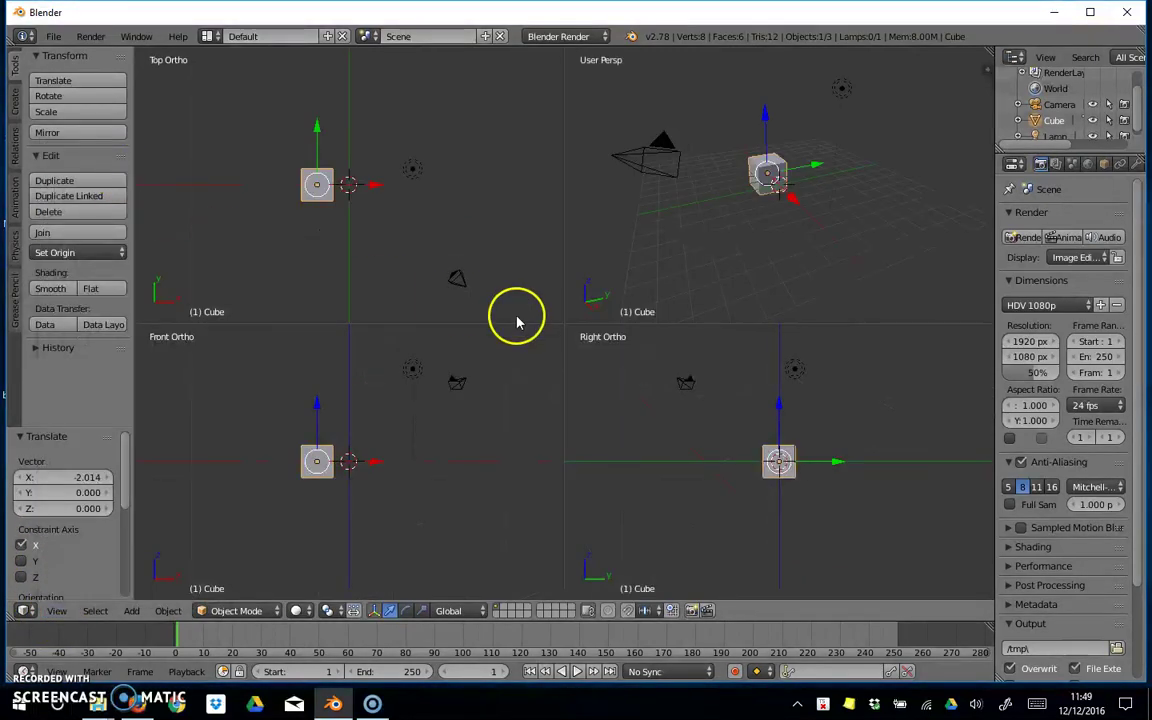
# Show the camera's view in the perspective quadrant and move the cube about 0.82 units along the X axis.
pyautogui.click(607, 85)
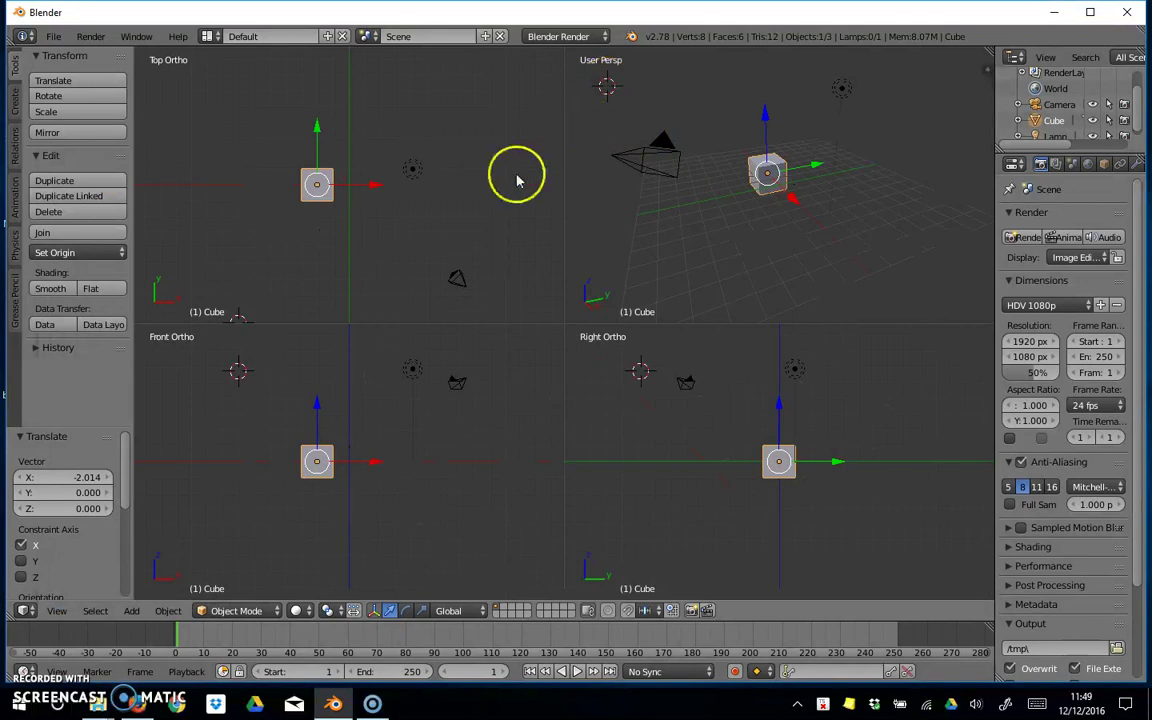
pyautogui.click(60, 609)
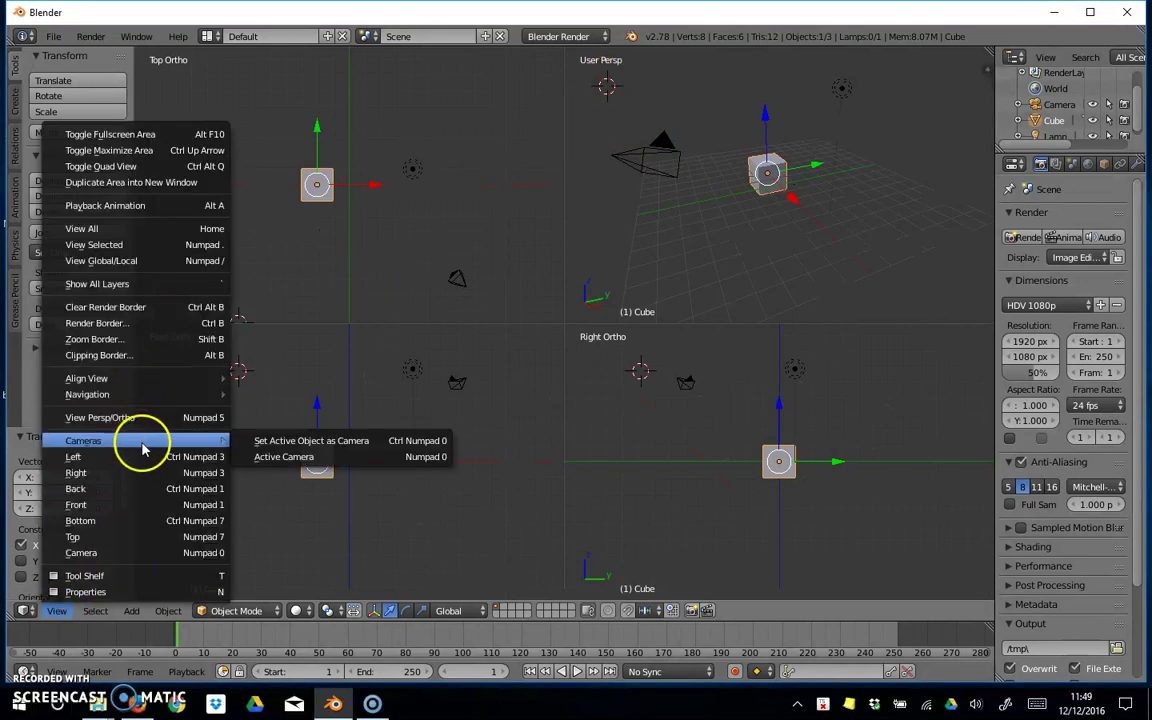
pyautogui.click(125, 554)
pyautogui.moveTo(380, 186)
pyautogui.mouseDown()
pyautogui.moveTo(504, 200)
pyautogui.moveTo(280, 167)
pyautogui.moveTo(447, 200)
pyautogui.moveTo(275, 170)
pyautogui.moveTo(170, 168)
pyautogui.moveTo(527, 244)
pyautogui.moveTo(275, 190)
pyautogui.moveTo(486, 231)
pyautogui.moveTo(388, 208)
pyautogui.mouseUp()
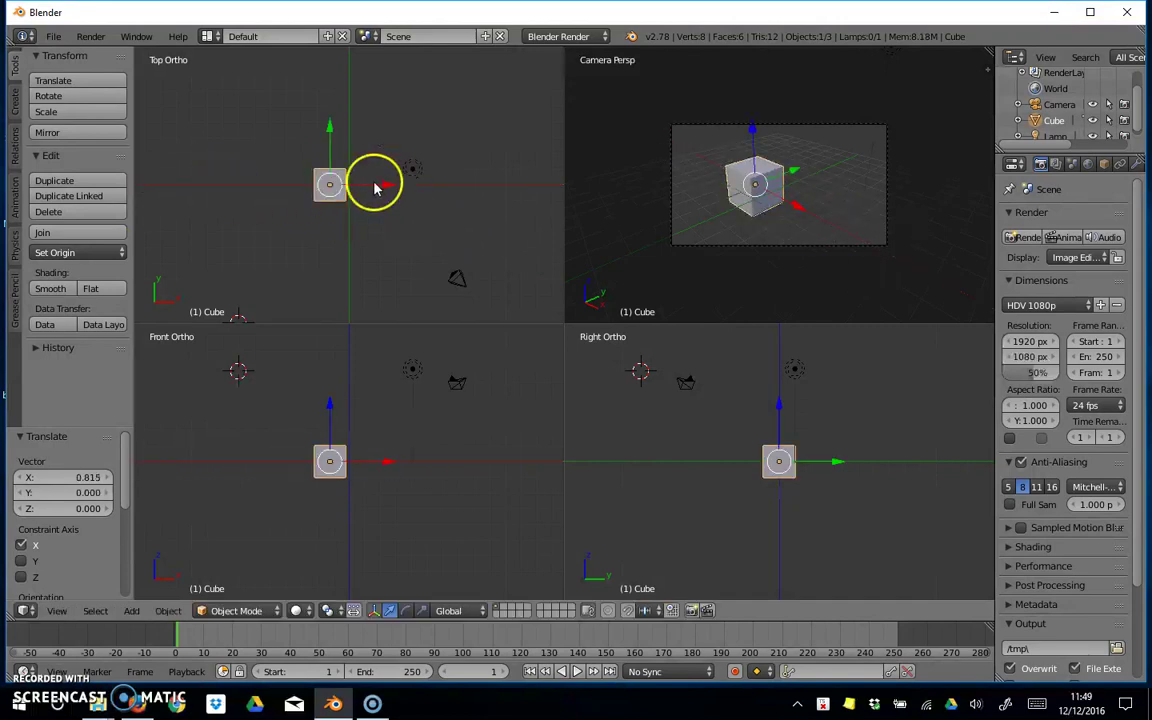
# Load the factory settings to restore the default scene.
pyautogui.click(52, 35)
pyautogui.click(95, 226)
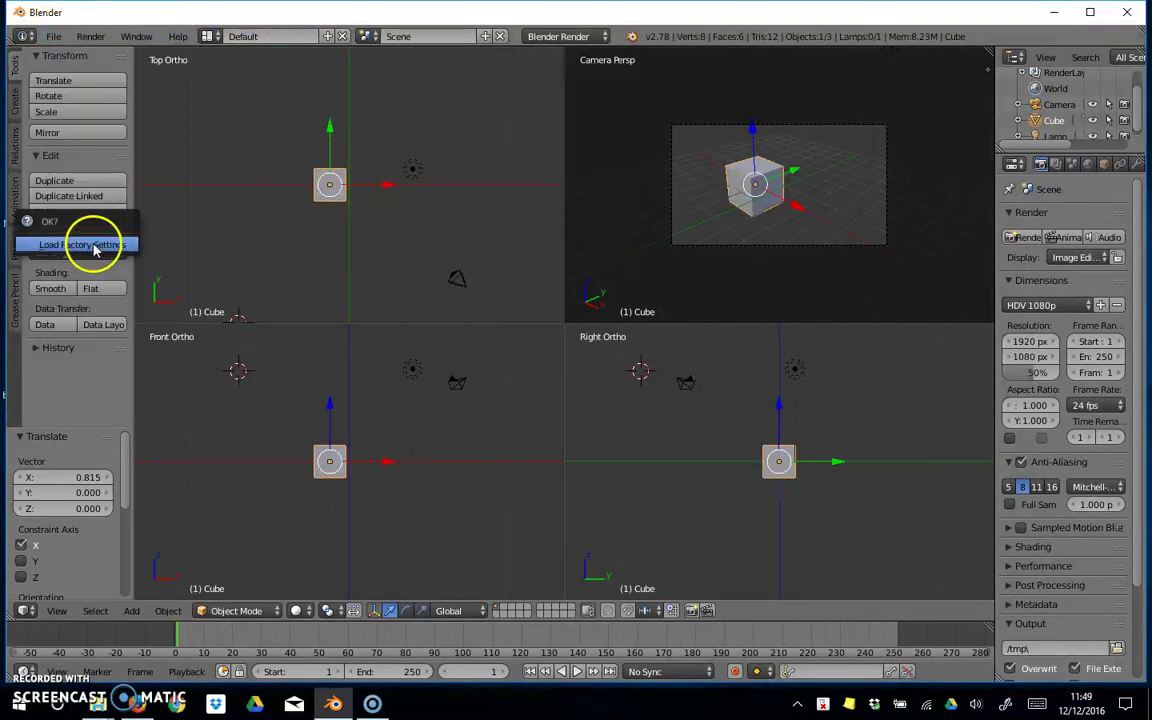
pyautogui.click(100, 247)
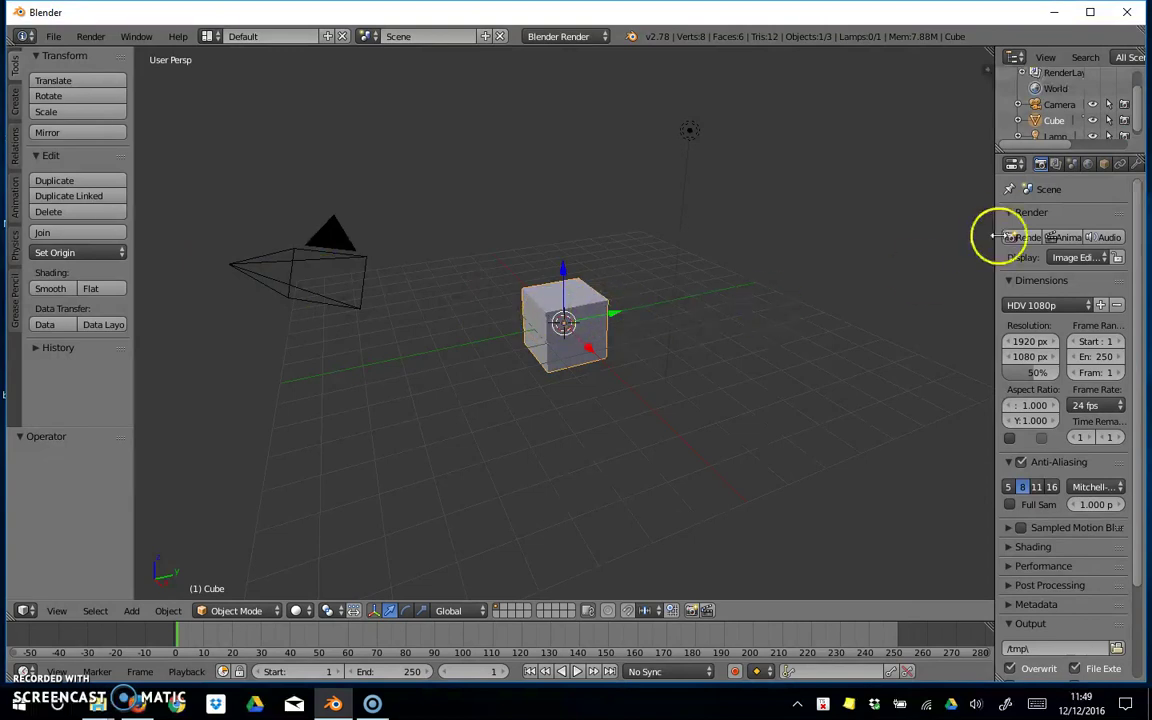
# Widen the properties area and add a Track To object constraint to the camera.
pyautogui.moveTo(995, 220); pyautogui.dragTo(905, 226)
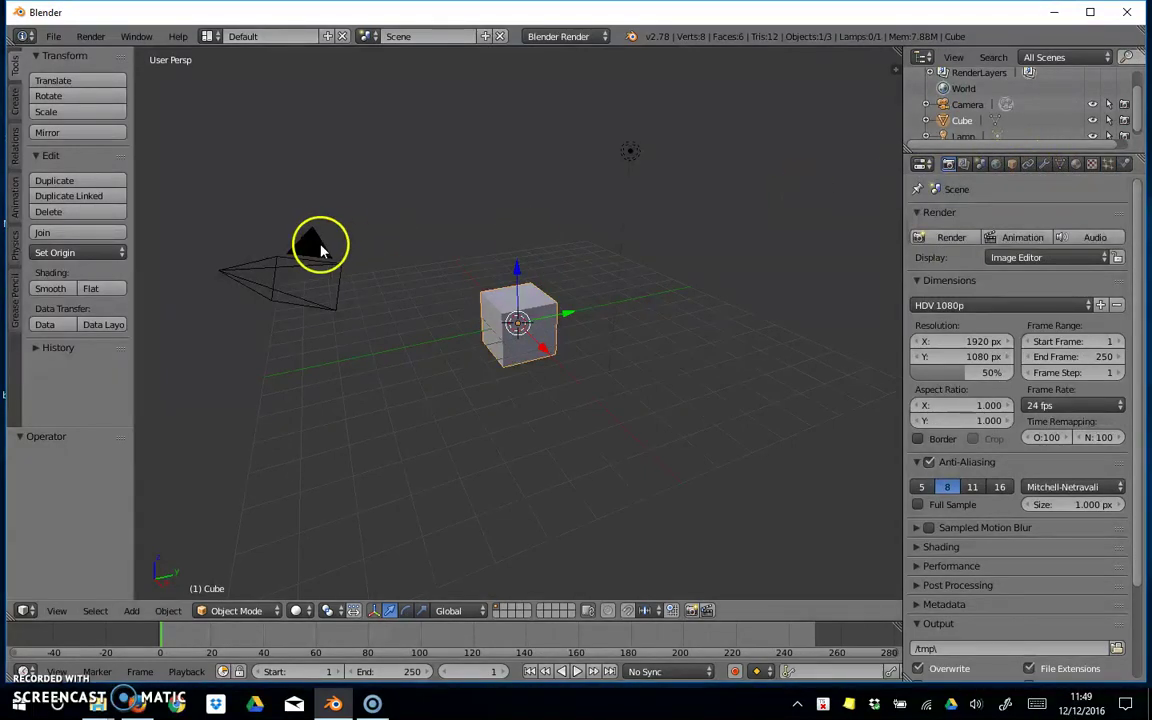
pyautogui.rightClick(221, 277)
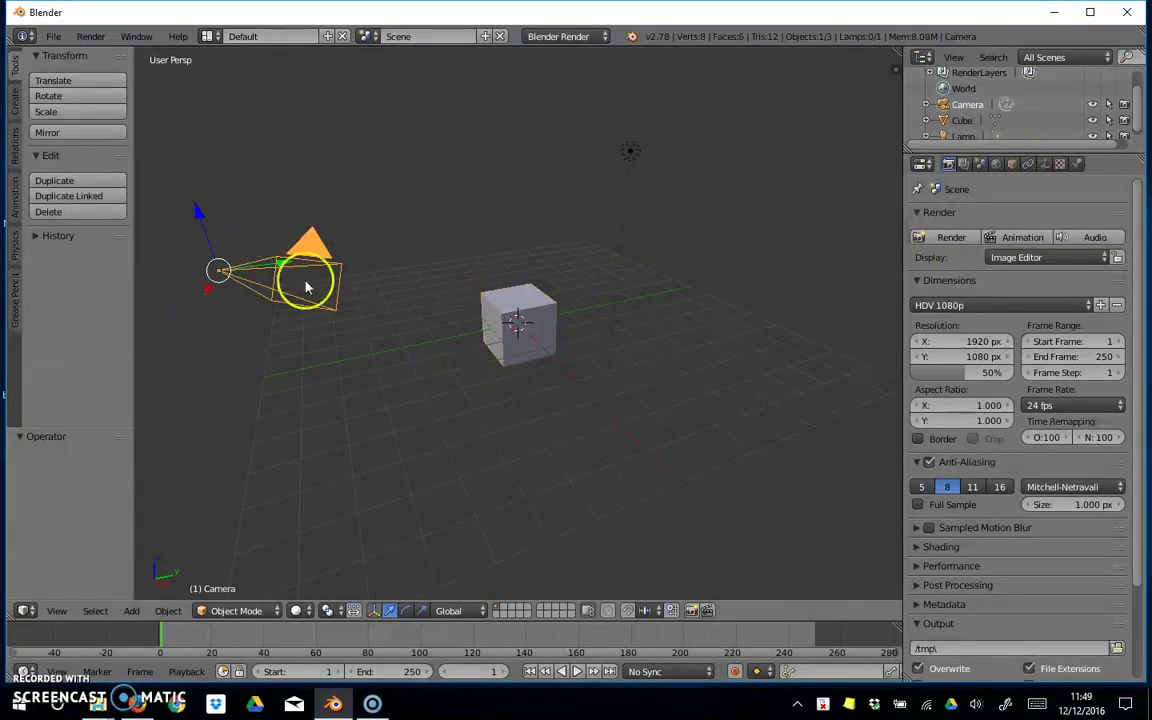
pyautogui.click(1029, 166)
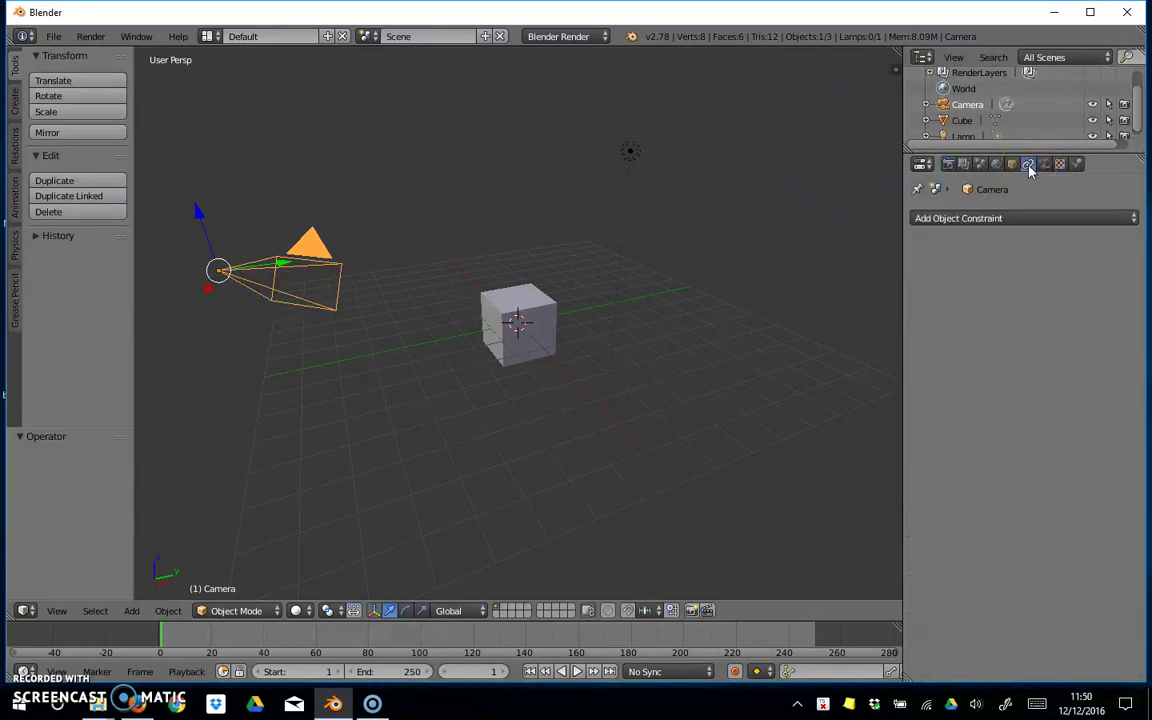
pyautogui.click(1037, 219)
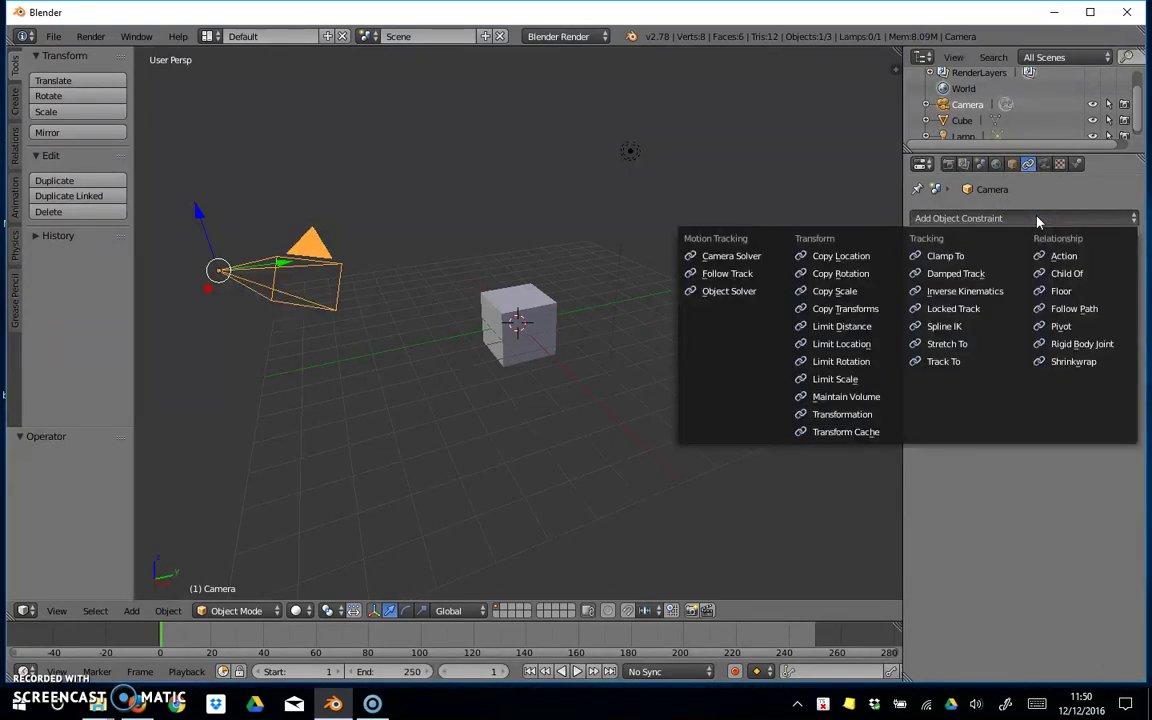
pyautogui.click(965, 362)
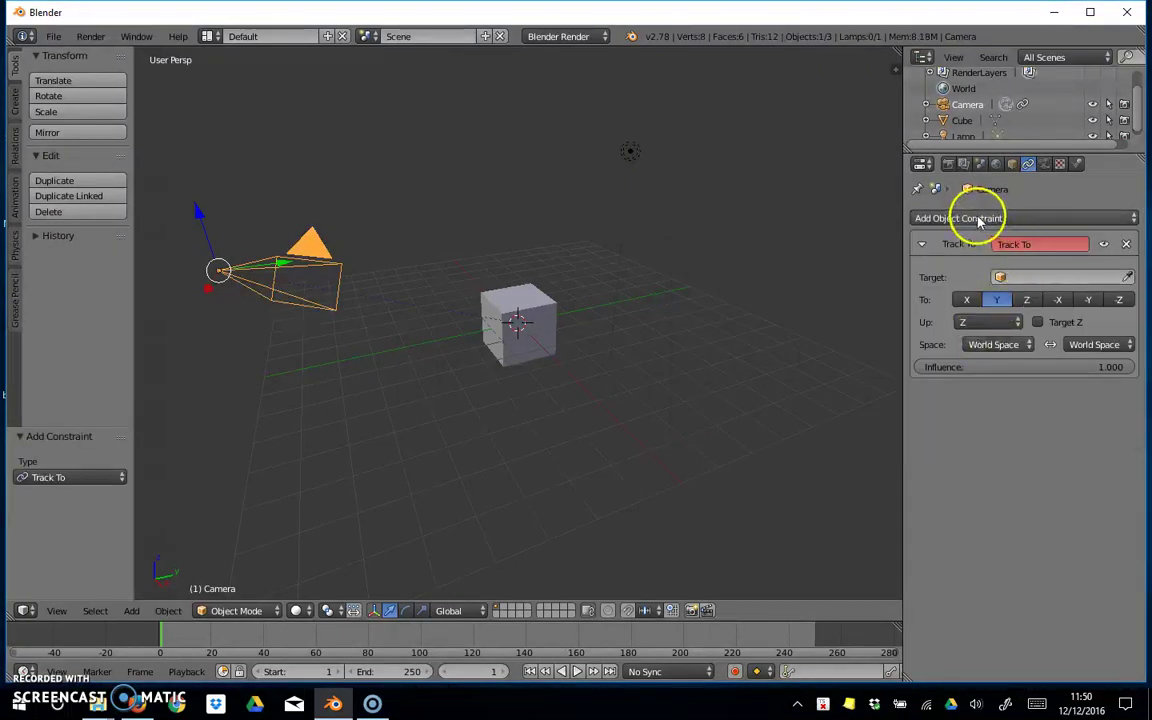
# Set the Track To constraint's target to Cube, its To axis to -Z and its Up axis to Y.
pyautogui.click(1022, 278)
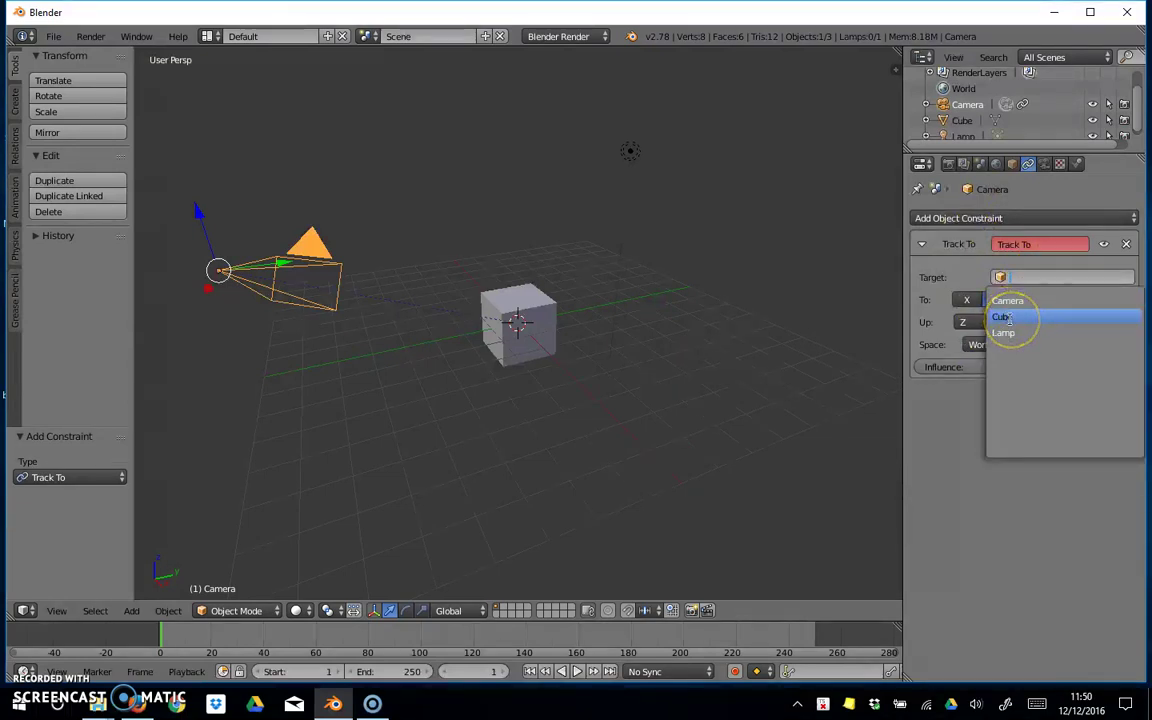
pyautogui.click(1002, 317)
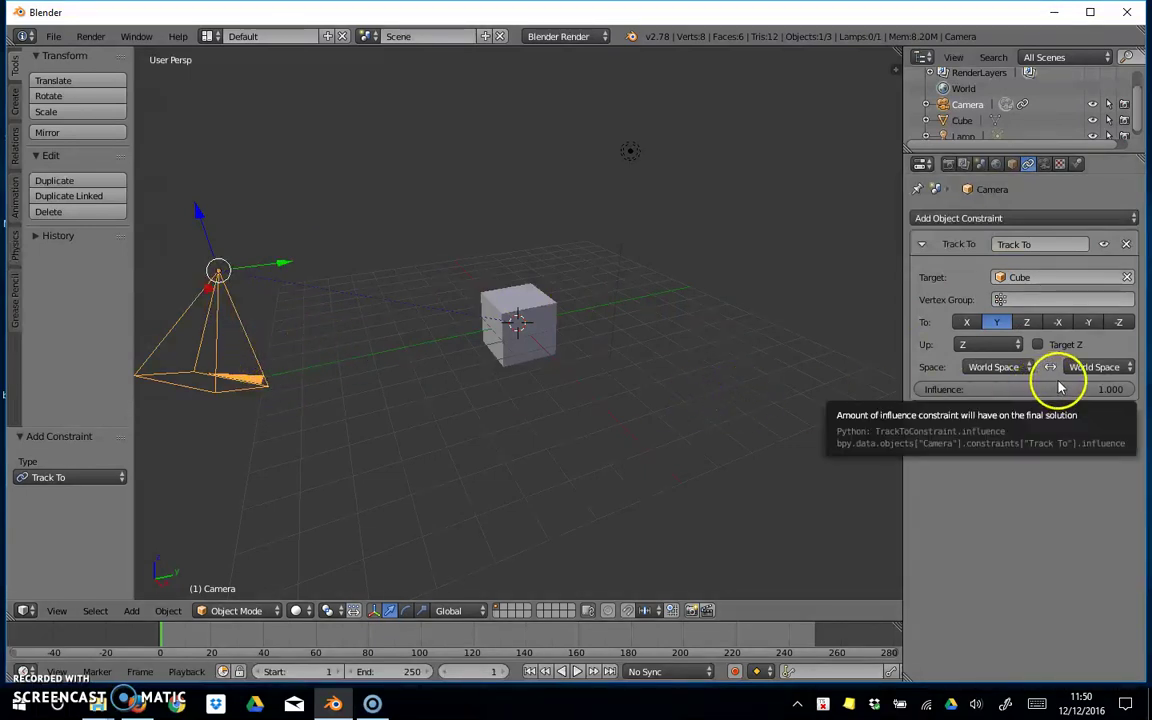
pyautogui.click(1120, 322)
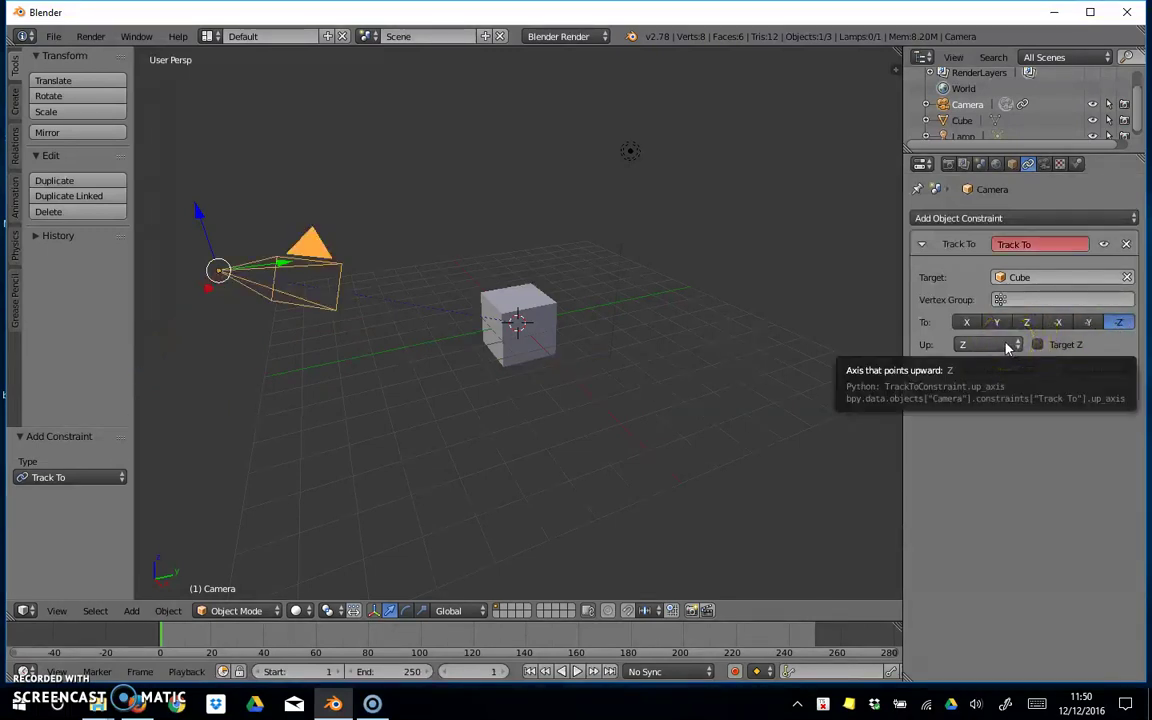
pyautogui.click(1008, 346)
pyautogui.click(983, 314)
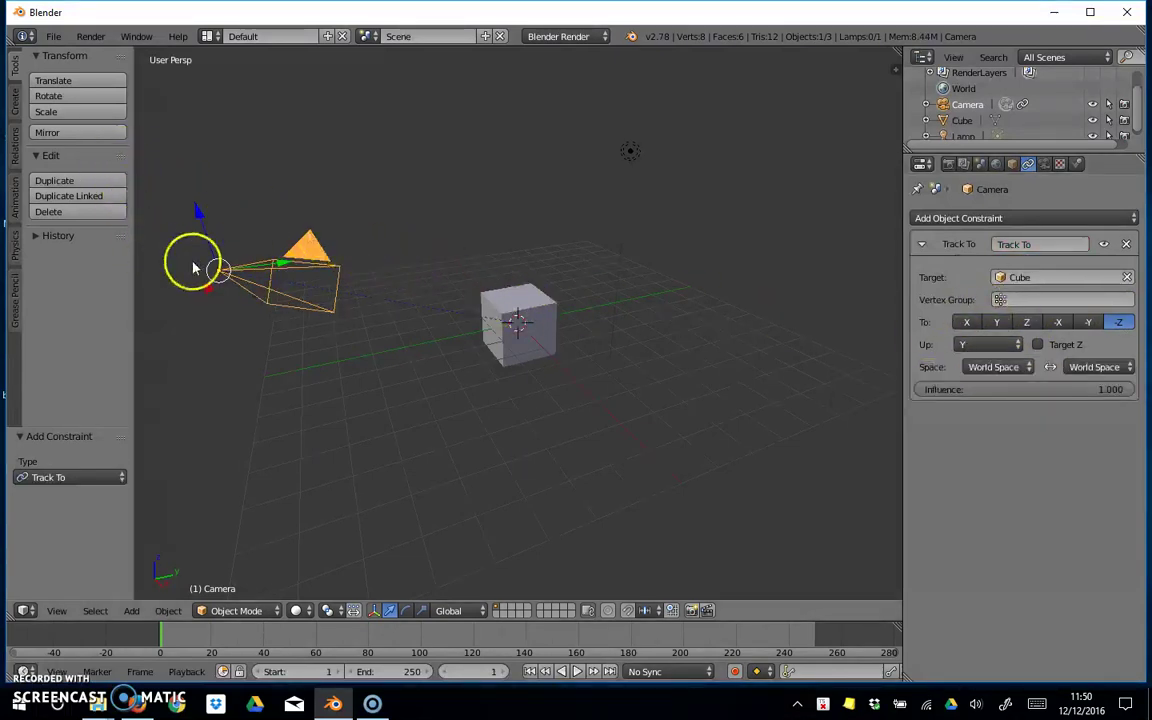
# Move the cube about -1.06 units along X and set up a quad view whose perspective quadrant looks through the camera.
pyautogui.rightClick(512, 304)
pyautogui.moveTo(544, 347)
pyautogui.mouseDown()
pyautogui.moveTo(422, 238)
pyautogui.moveTo(615, 414)
pyautogui.moveTo(441, 238)
pyautogui.moveTo(609, 396)
pyautogui.moveTo(537, 334)
pyautogui.mouseUp()
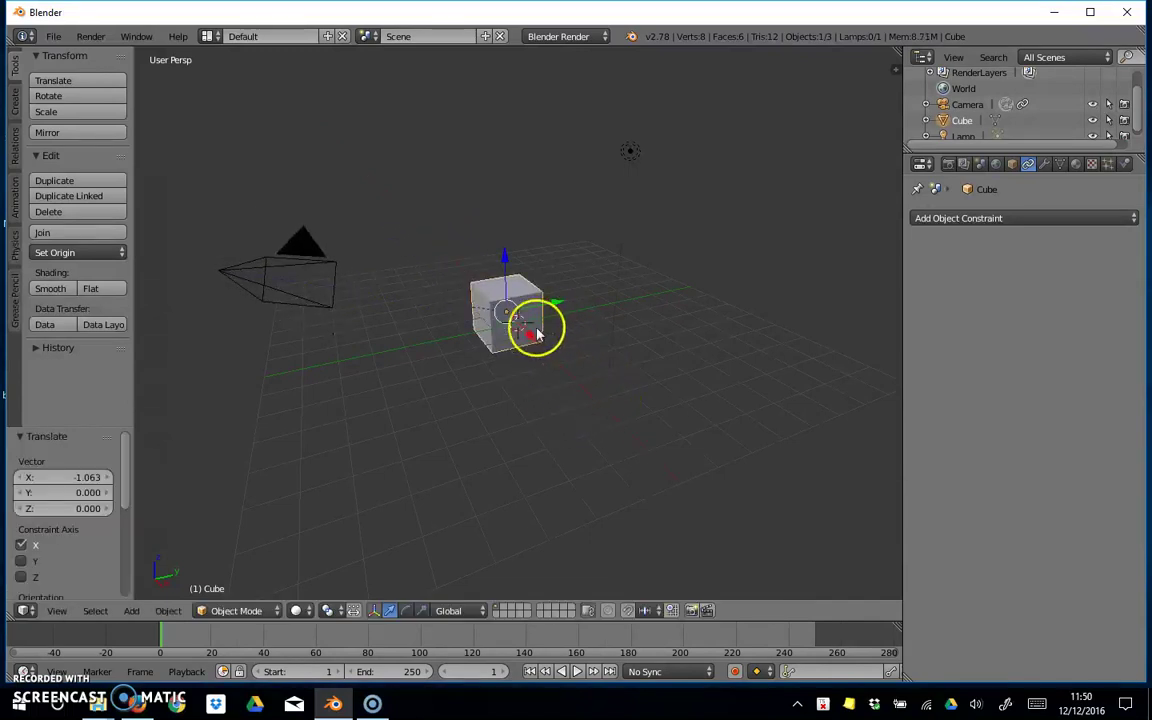
pyautogui.click(65, 613)
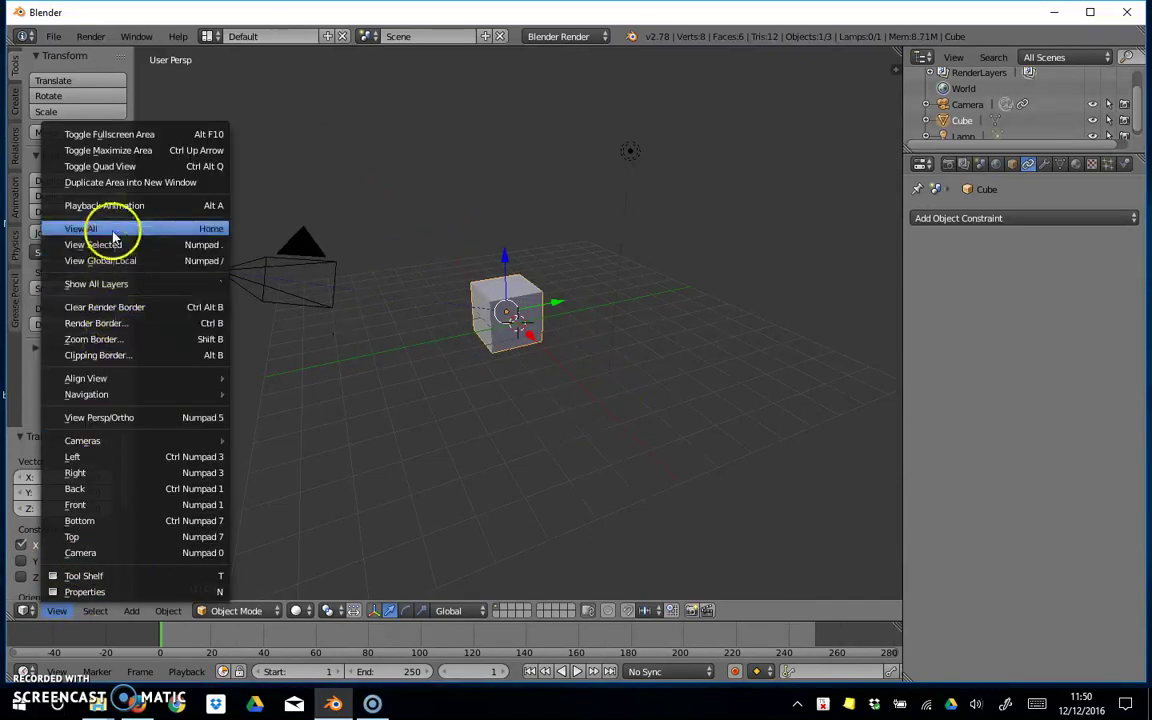
pyautogui.click(105, 164)
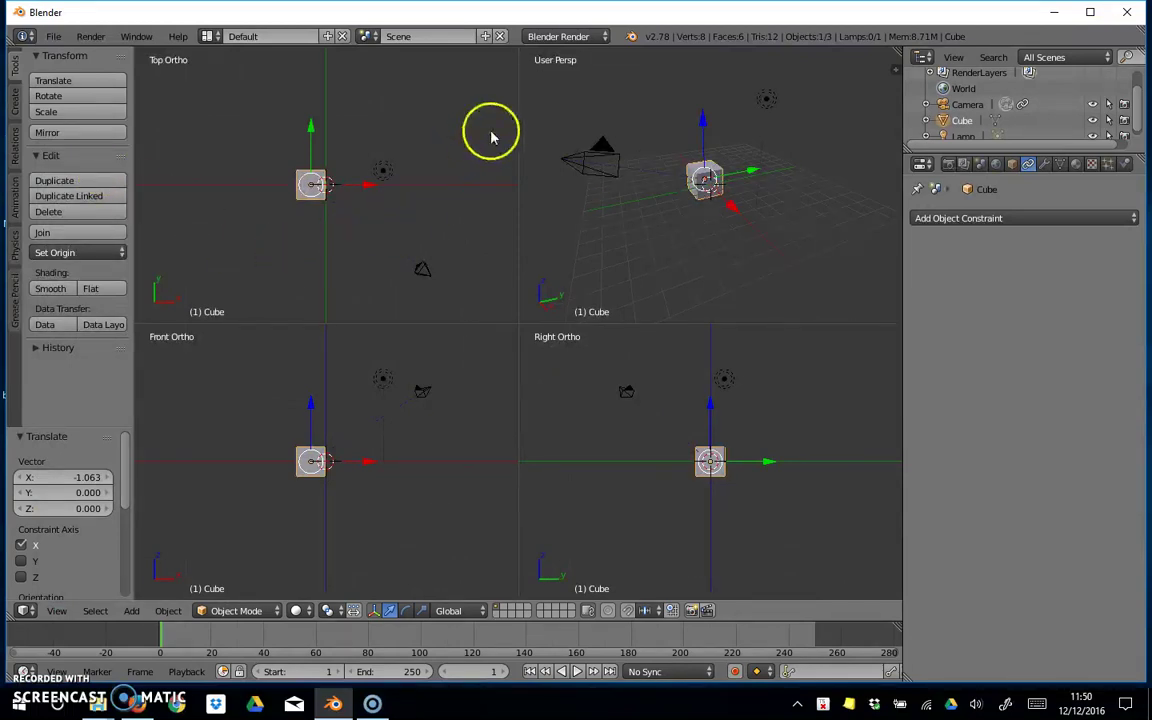
pyautogui.click(62, 611)
pyautogui.click(95, 550)
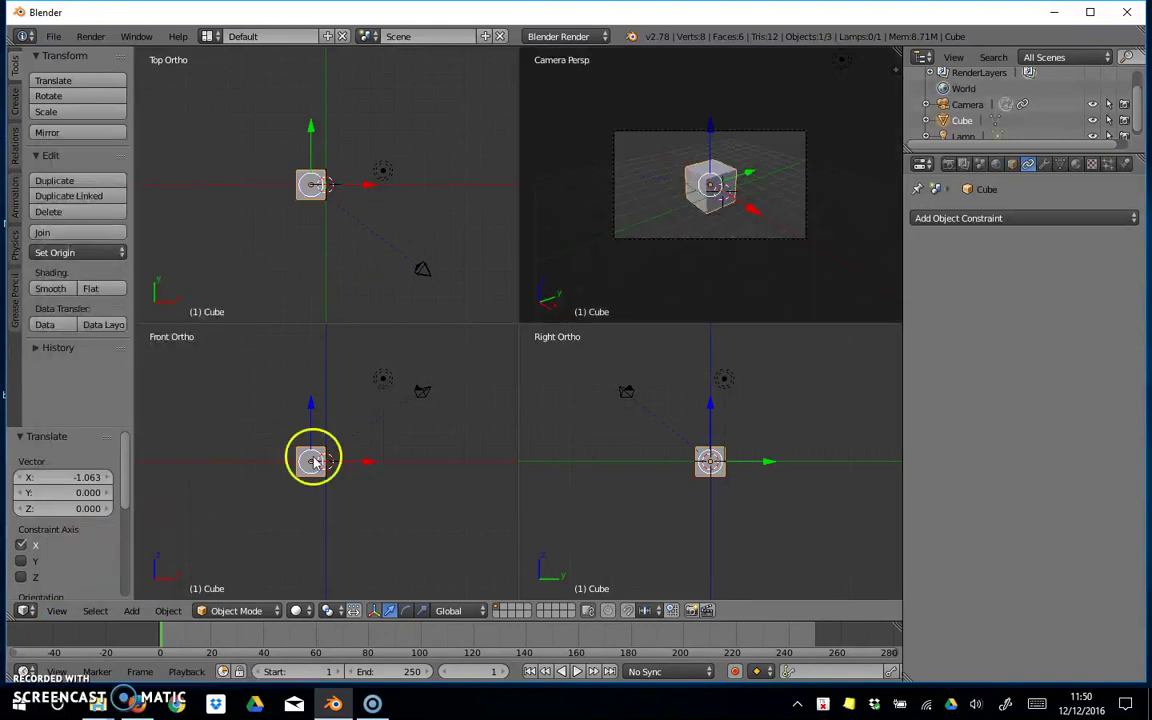
# Test the camera tracking by moving the cube along X, about 0.11 units along Z, and about 0.3 units along X.
pyautogui.press('g')
pyautogui.press('x')
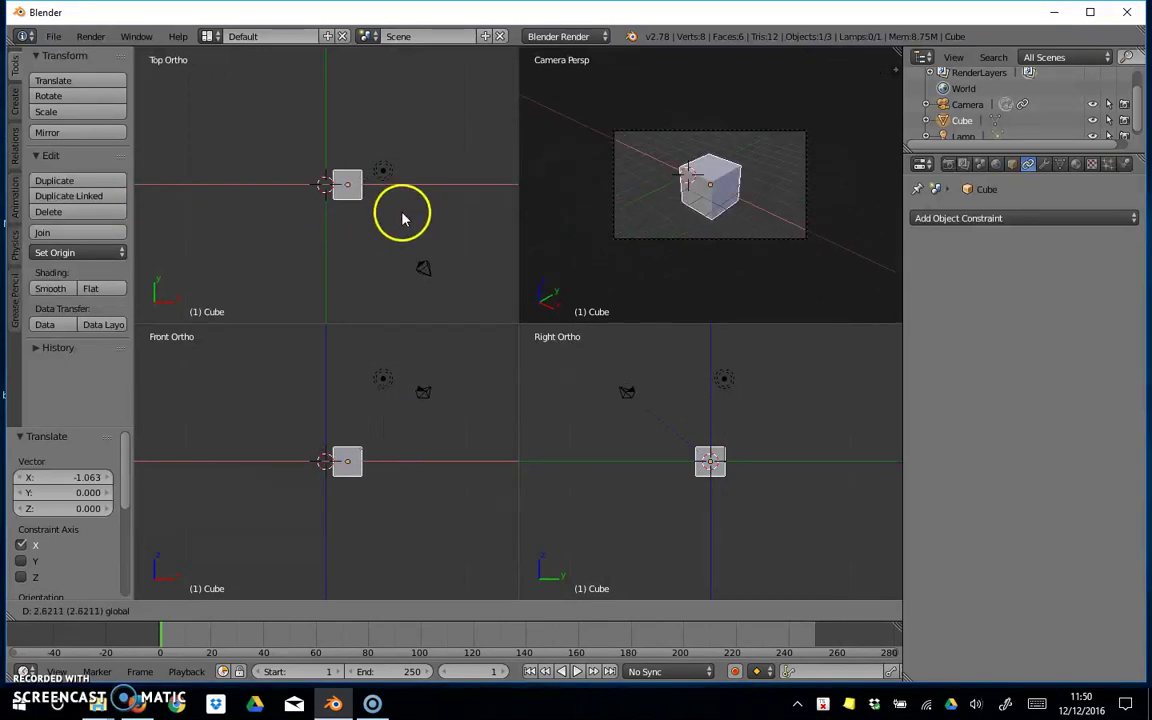
pyautogui.click(382, 235)
pyautogui.moveTo(323, 405); pyautogui.dragTo(346, 408)
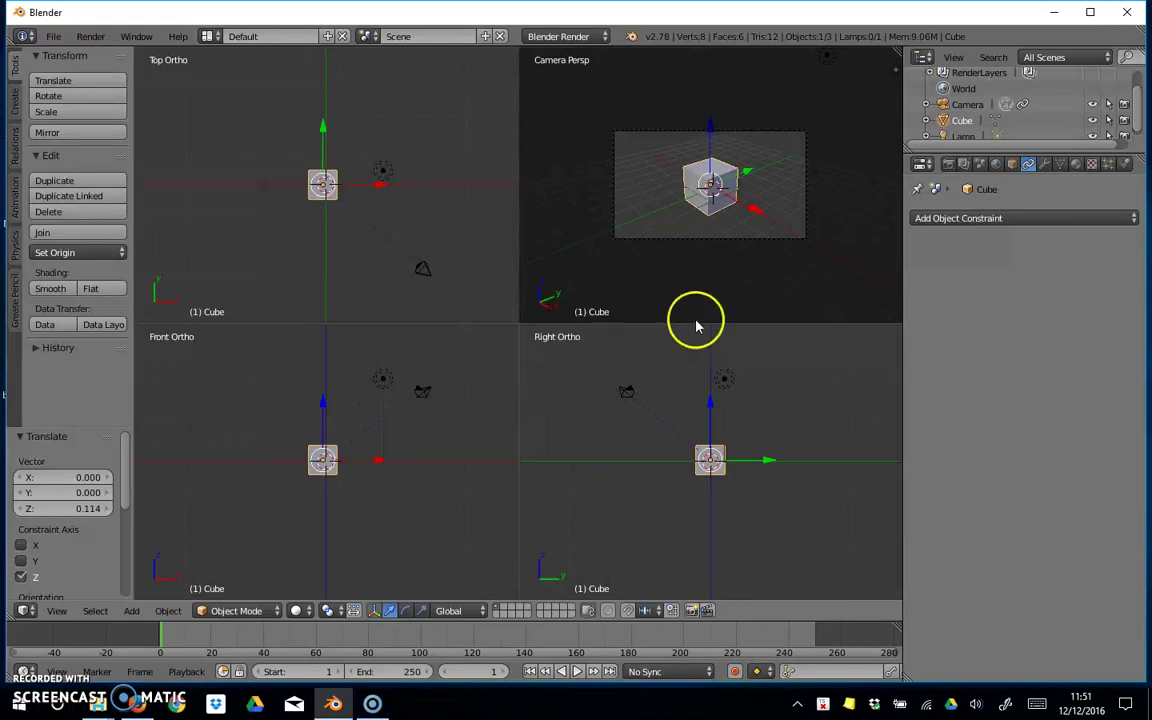
pyautogui.moveTo(753, 219)
pyautogui.mouseDown()
pyautogui.moveTo(712, 197)
pyautogui.moveTo(761, 221)
pyautogui.moveTo(751, 221)
pyautogui.mouseUp()
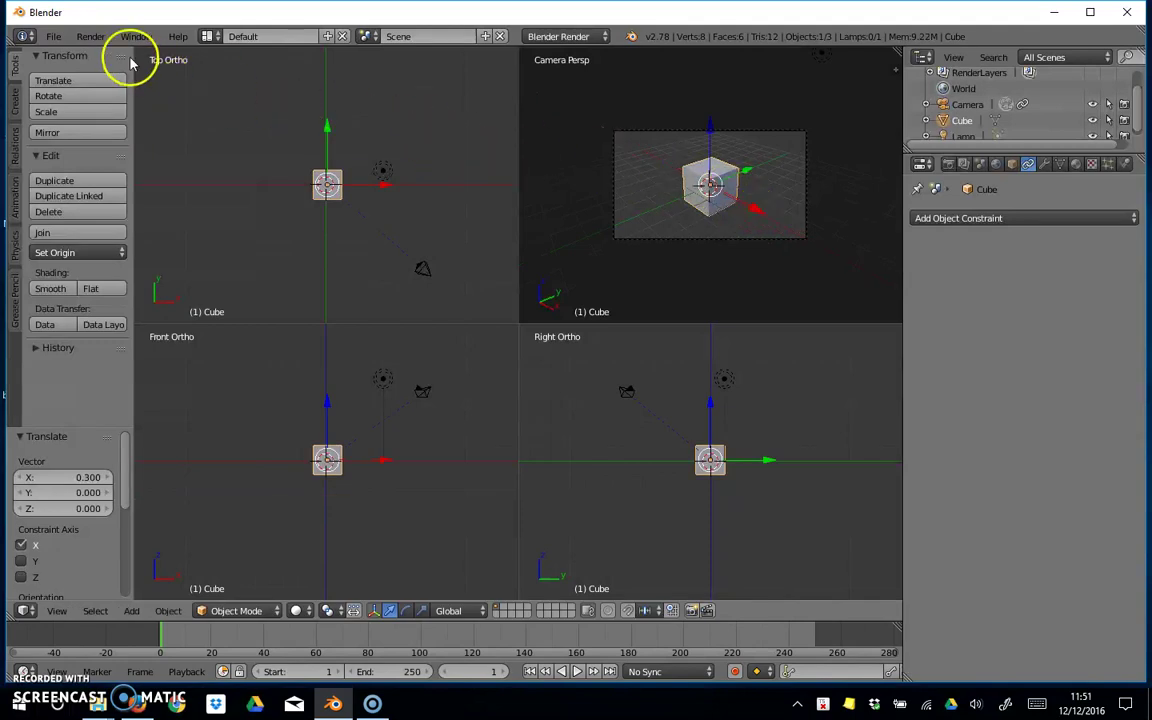
# Reset the scene and interface by loading the factory settings.
pyautogui.click(54, 37)
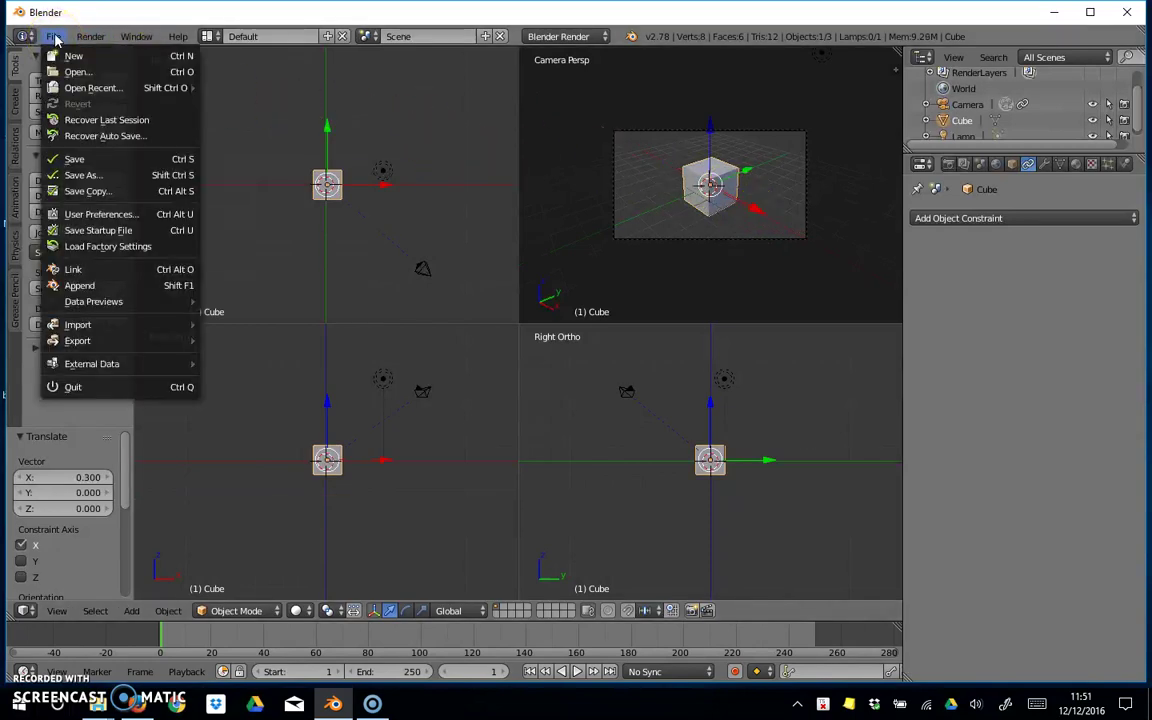
pyautogui.click(86, 249)
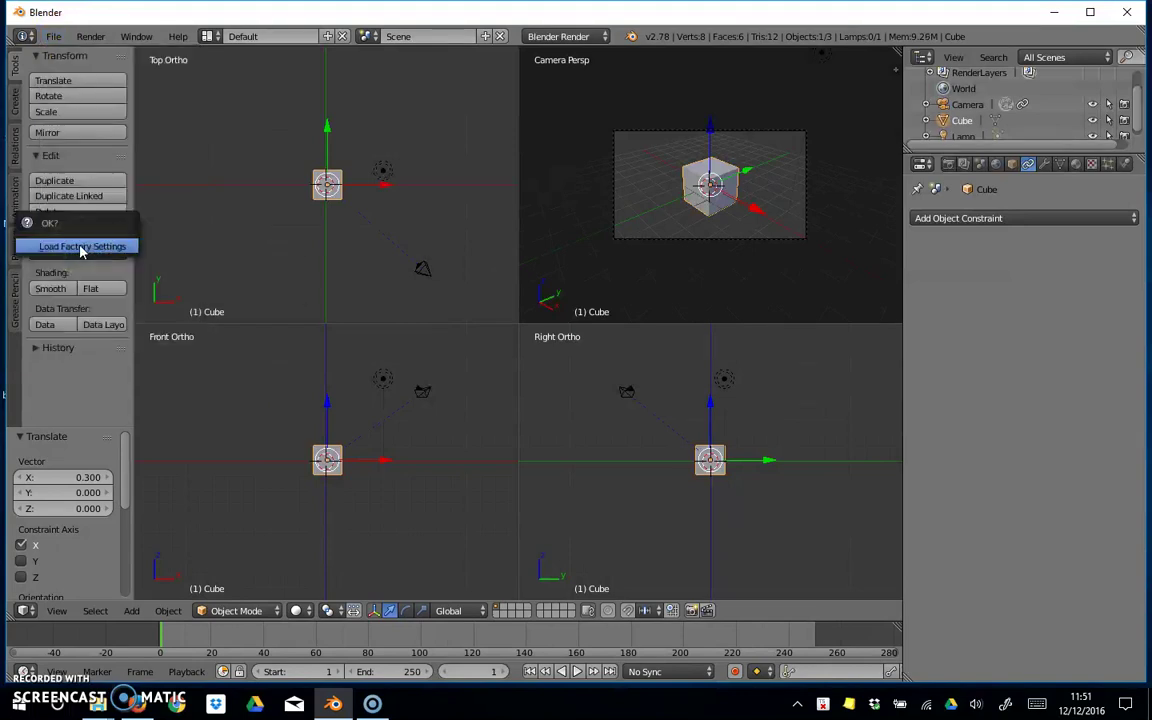
pyautogui.click(81, 248)
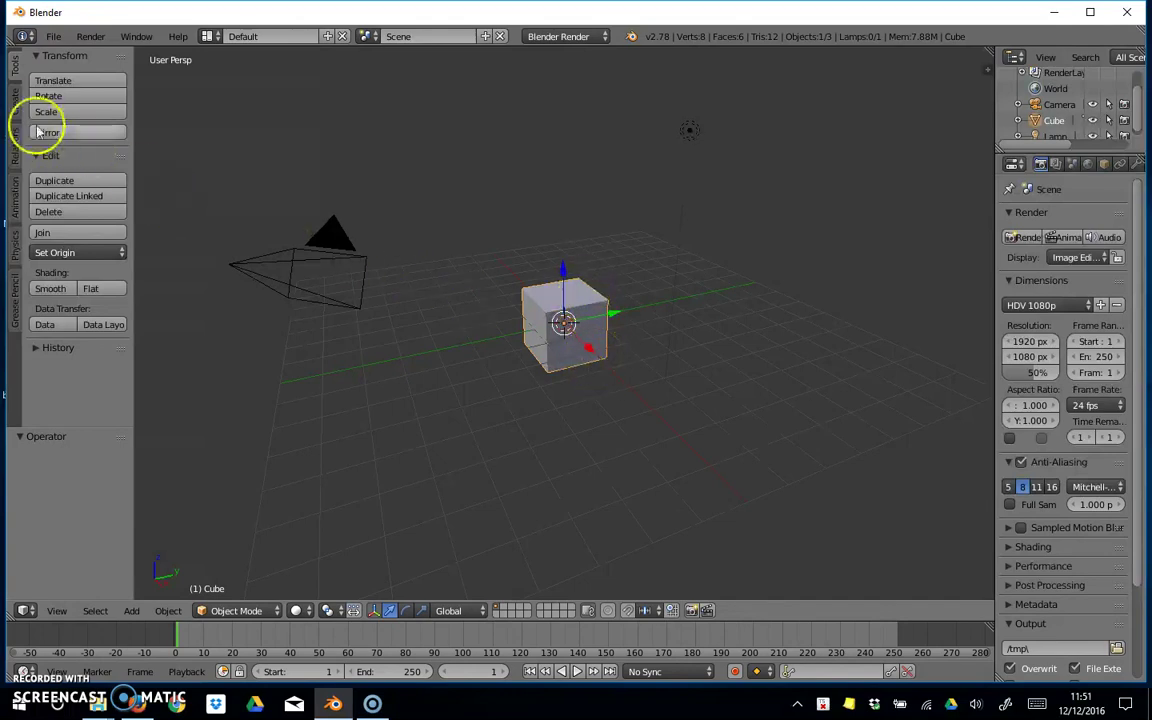
# Add an empty to the scene and move it about -10.3 units along X.
pyautogui.click(15, 102)
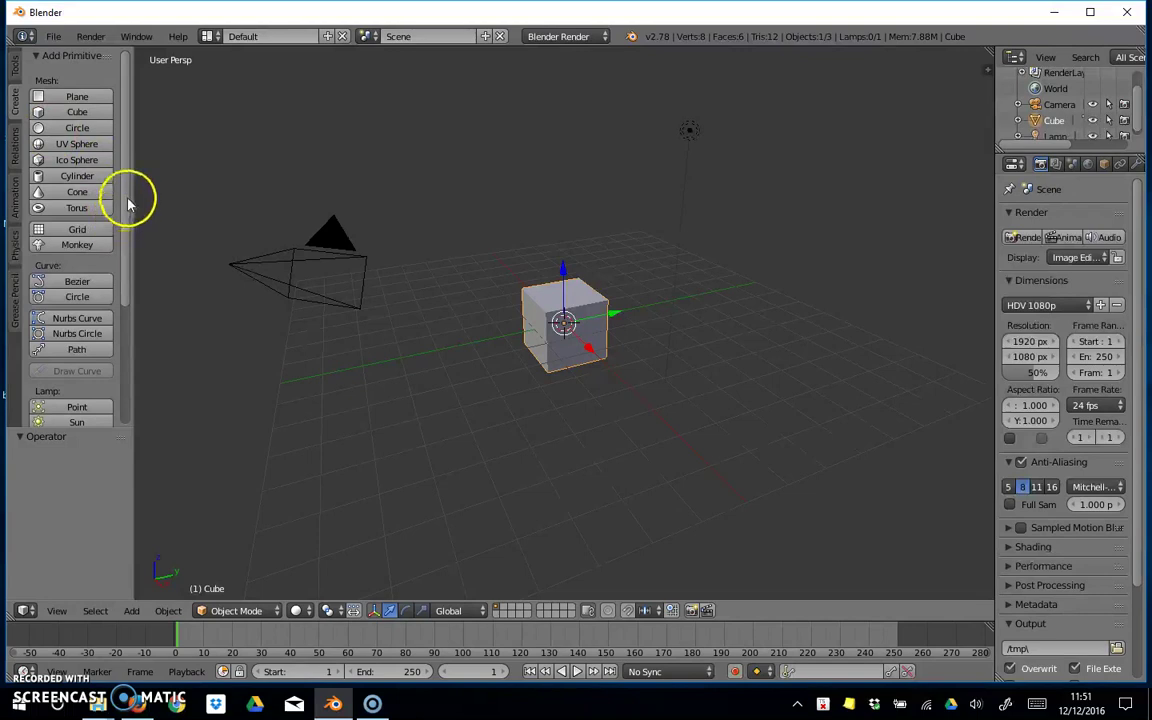
pyautogui.moveTo(126, 193); pyautogui.dragTo(145, 347)
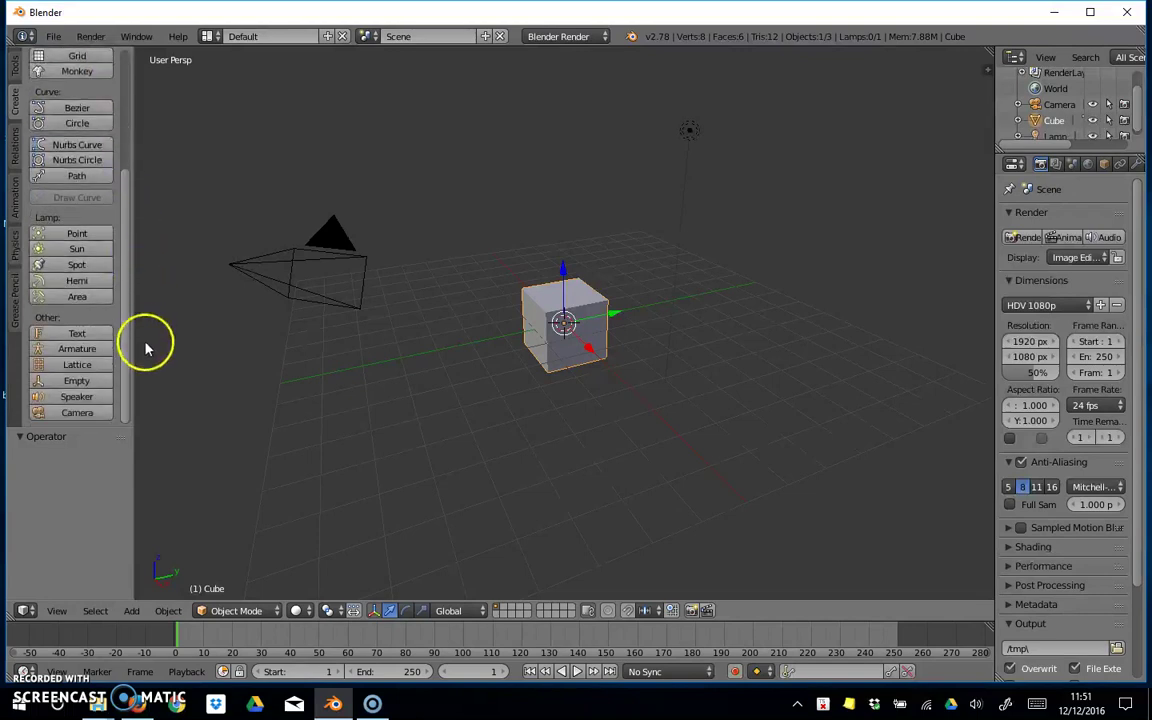
pyautogui.click(77, 381)
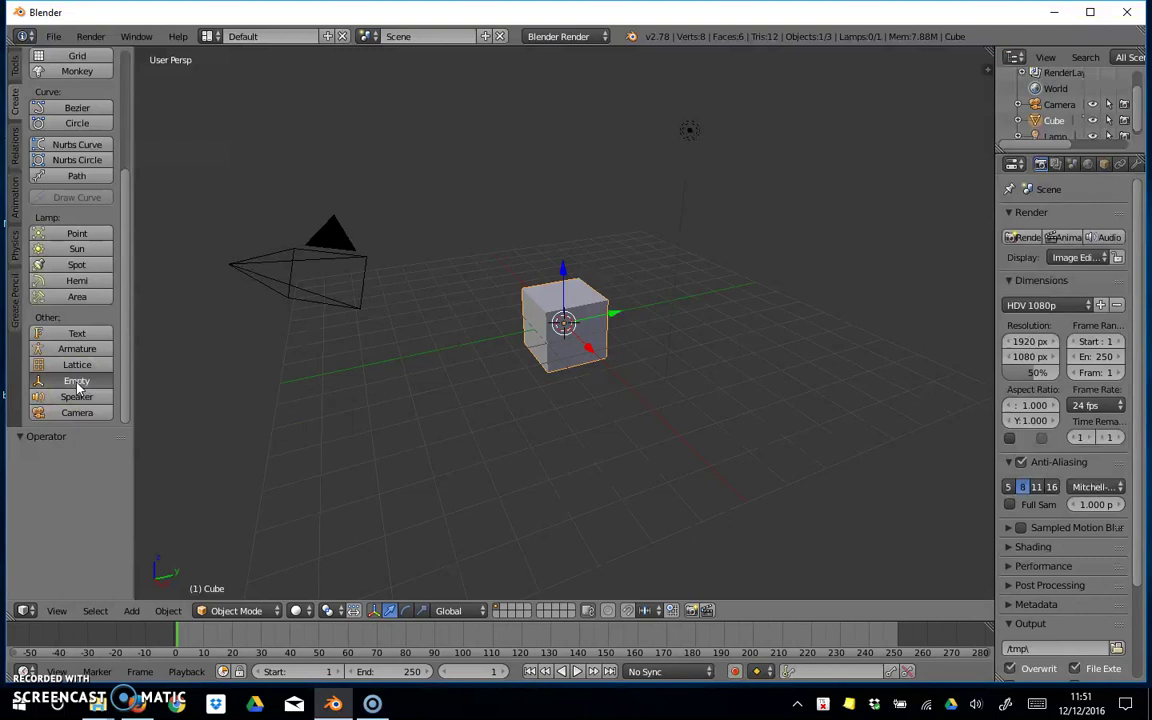
pyautogui.moveTo(590, 353); pyautogui.dragTo(538, 295)
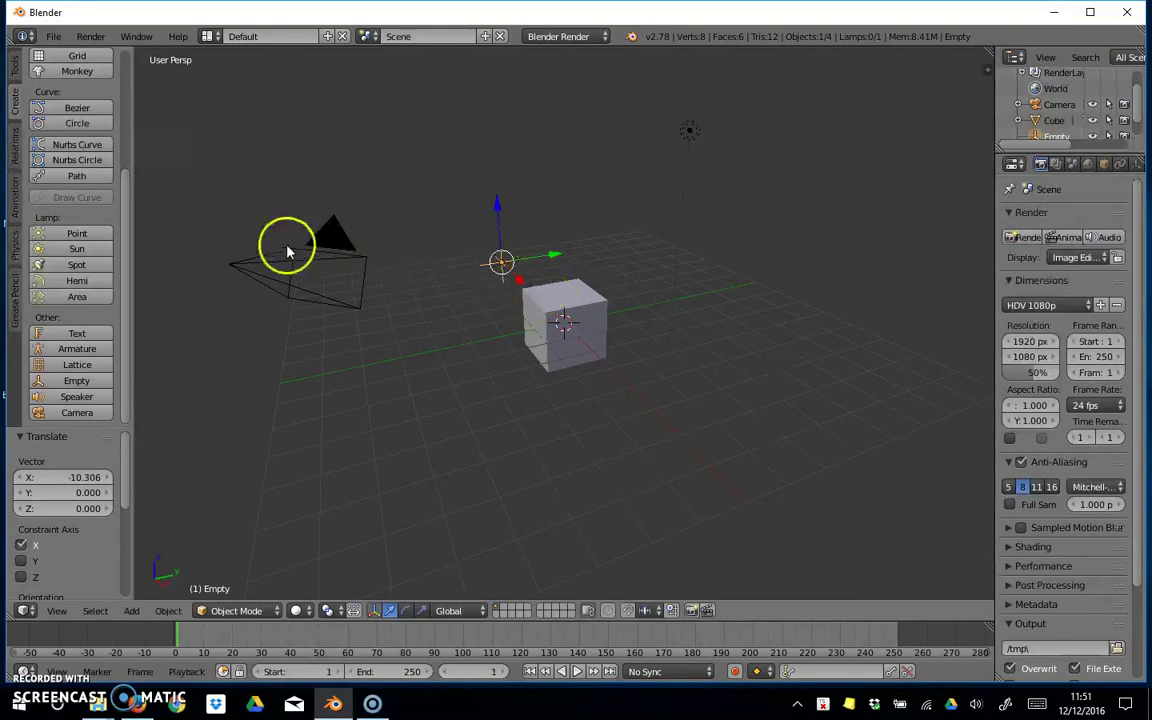
# Select the camera, widen the properties area and add a Track To object constraint to the camera.
pyautogui.rightClick(236, 264)
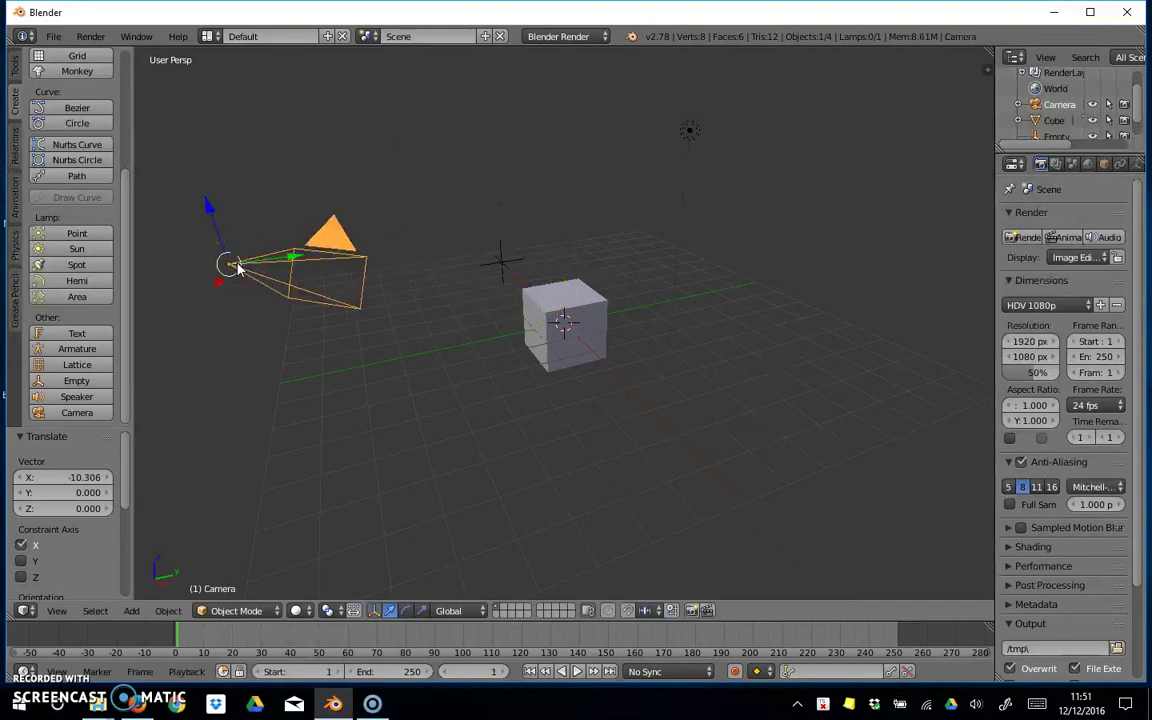
pyautogui.moveTo(993, 234); pyautogui.dragTo(920, 233)
pyautogui.click(1046, 166)
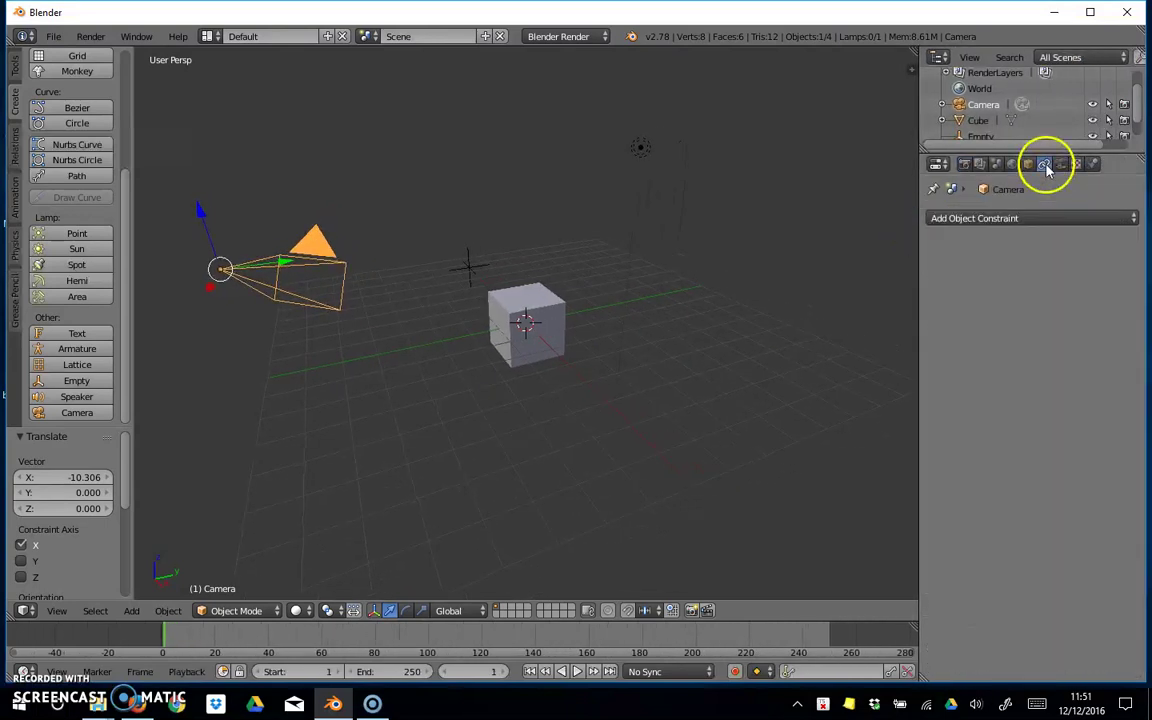
pyautogui.click(1029, 217)
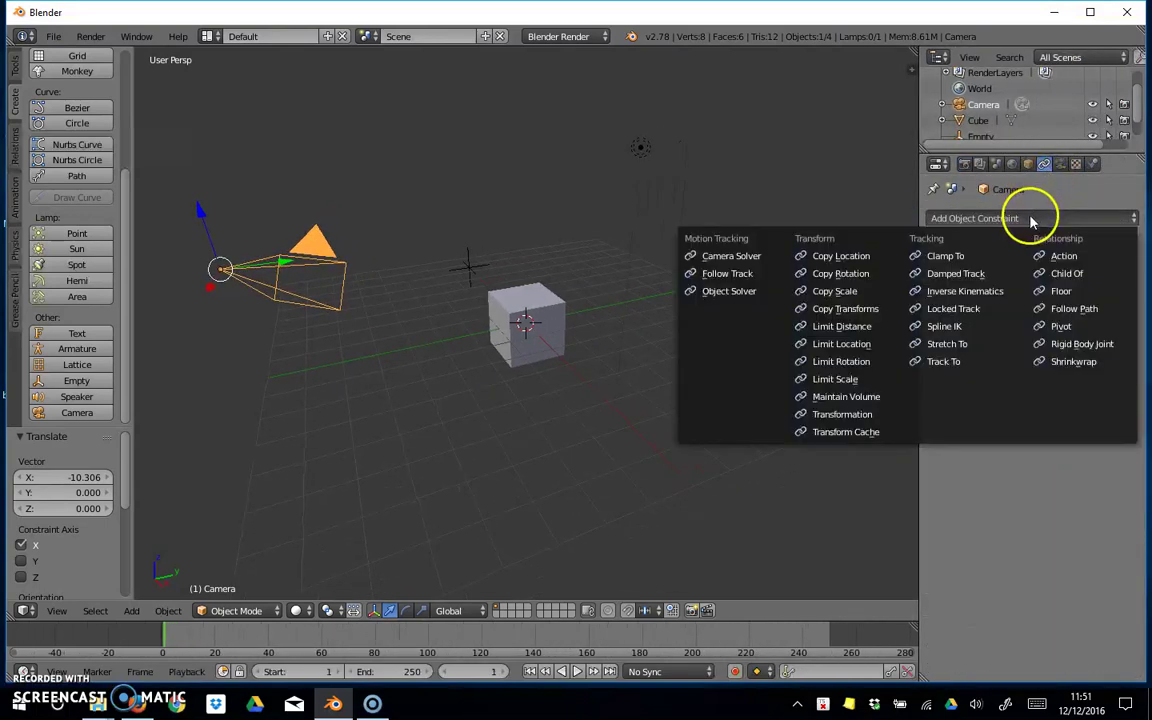
pyautogui.click(955, 362)
# Set the Track To constraint's target to Empty, its To axis to -Z and its Up axis to Y.
pyautogui.click(1066, 278)
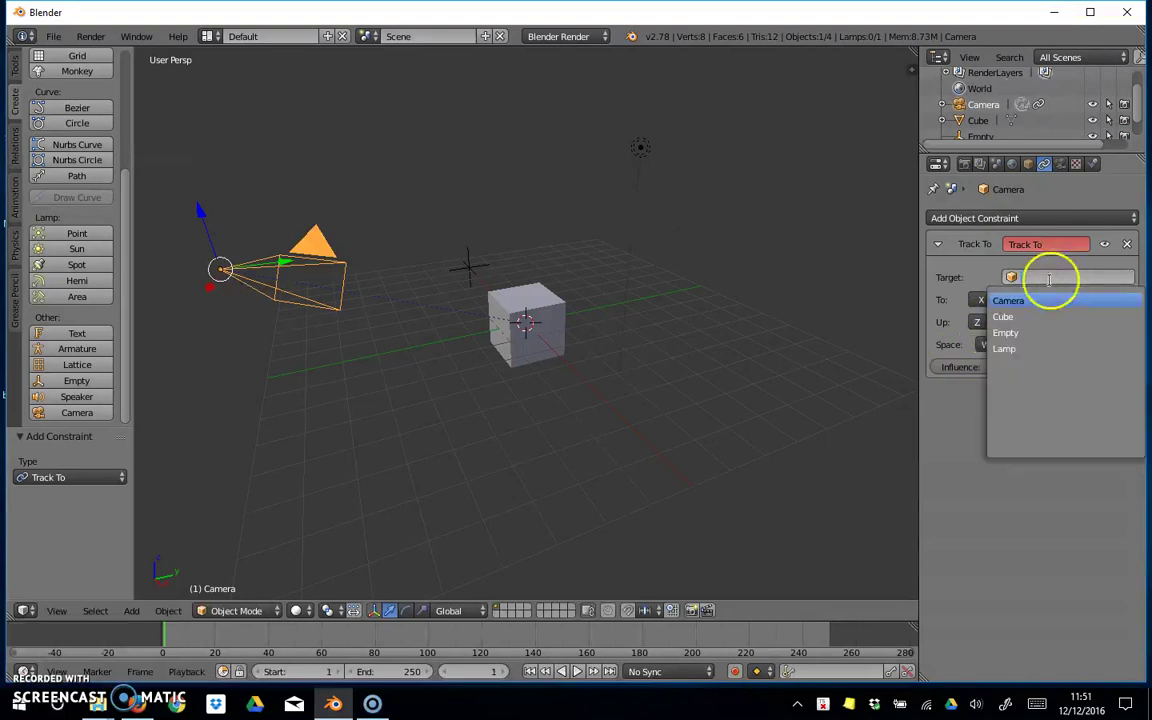
pyautogui.click(1016, 332)
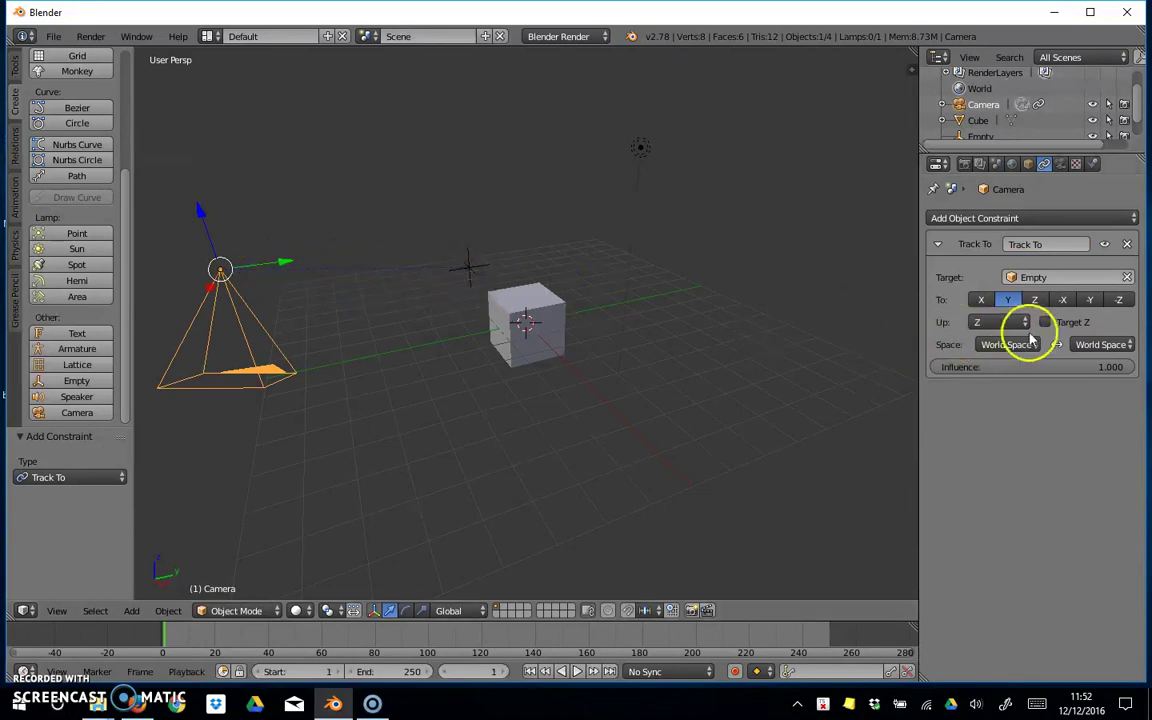
pyautogui.click(1119, 300)
pyautogui.click(1003, 322)
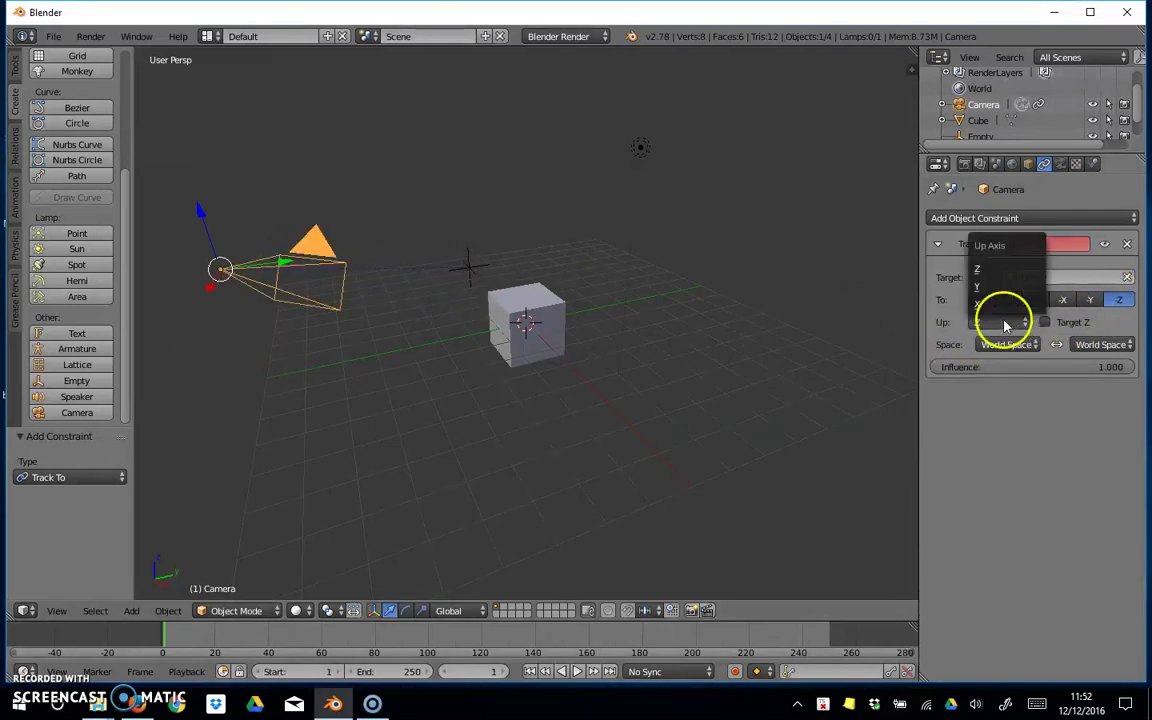
pyautogui.click(989, 288)
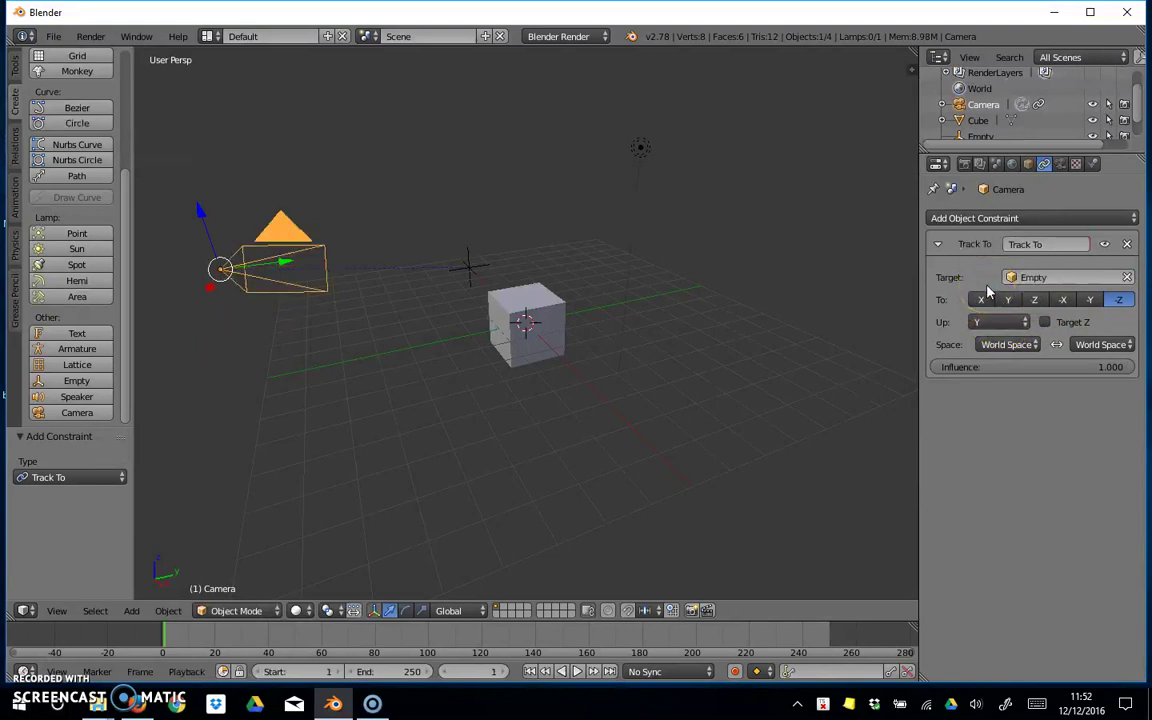
pyautogui.click(987, 276)
# Select the empty and move it about 11.27 units along X.
pyautogui.click(15, 68)
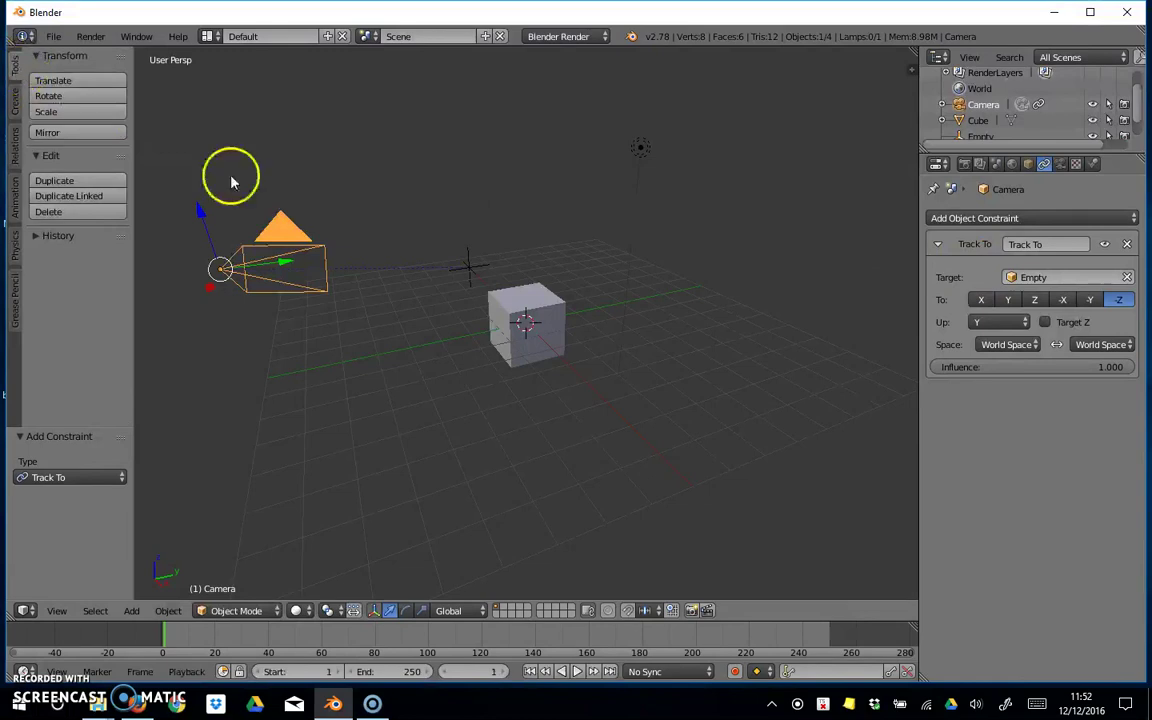
pyautogui.rightClick(466, 267)
pyautogui.press('g')
pyautogui.press('x')
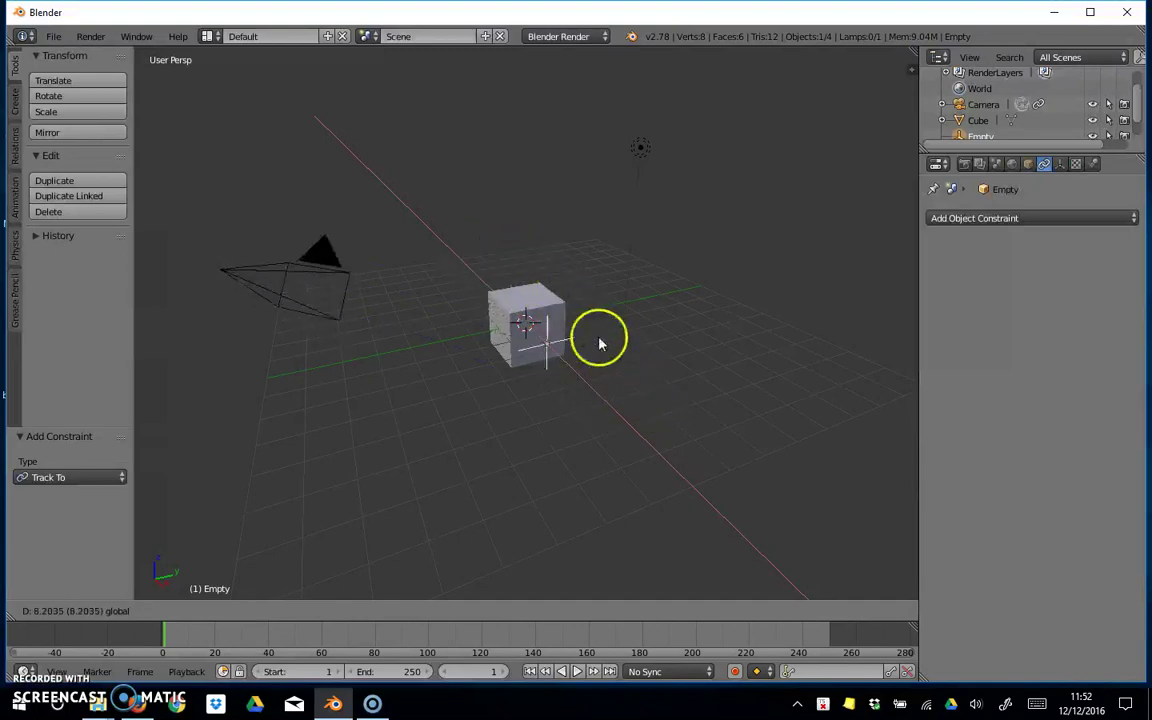
pyautogui.click(604, 373)
# Set up a quad view whose perspective quadrant looks through the camera.
pyautogui.click(57, 610)
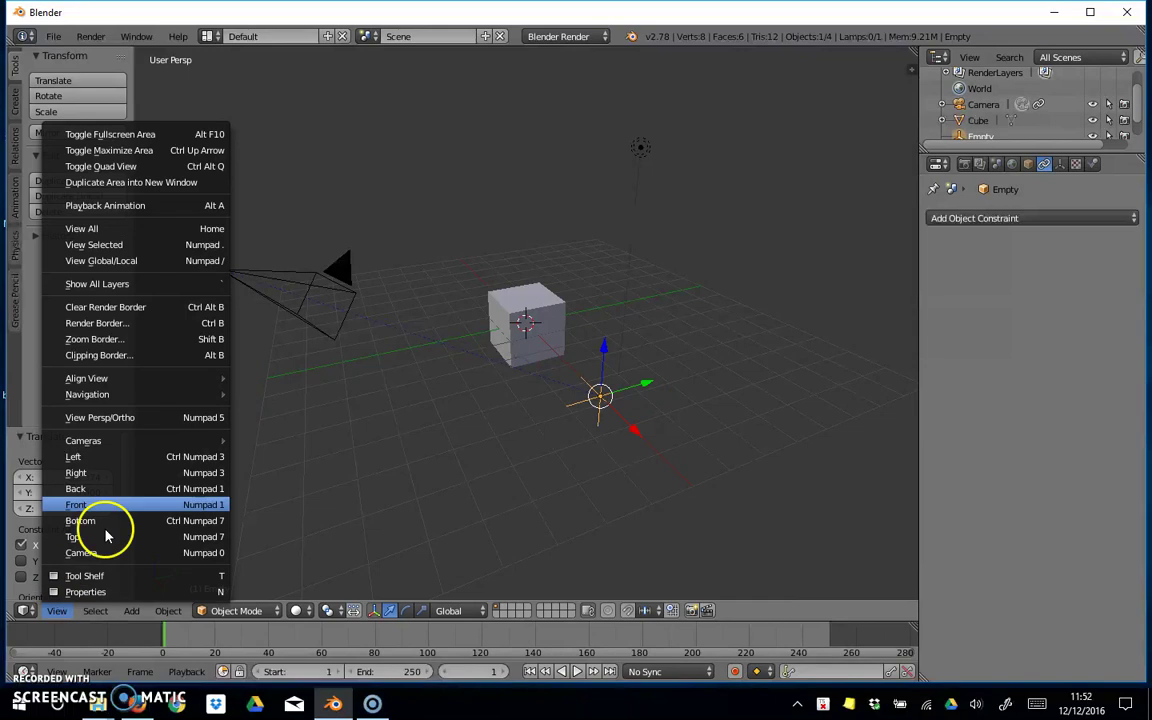
pyautogui.click(128, 163)
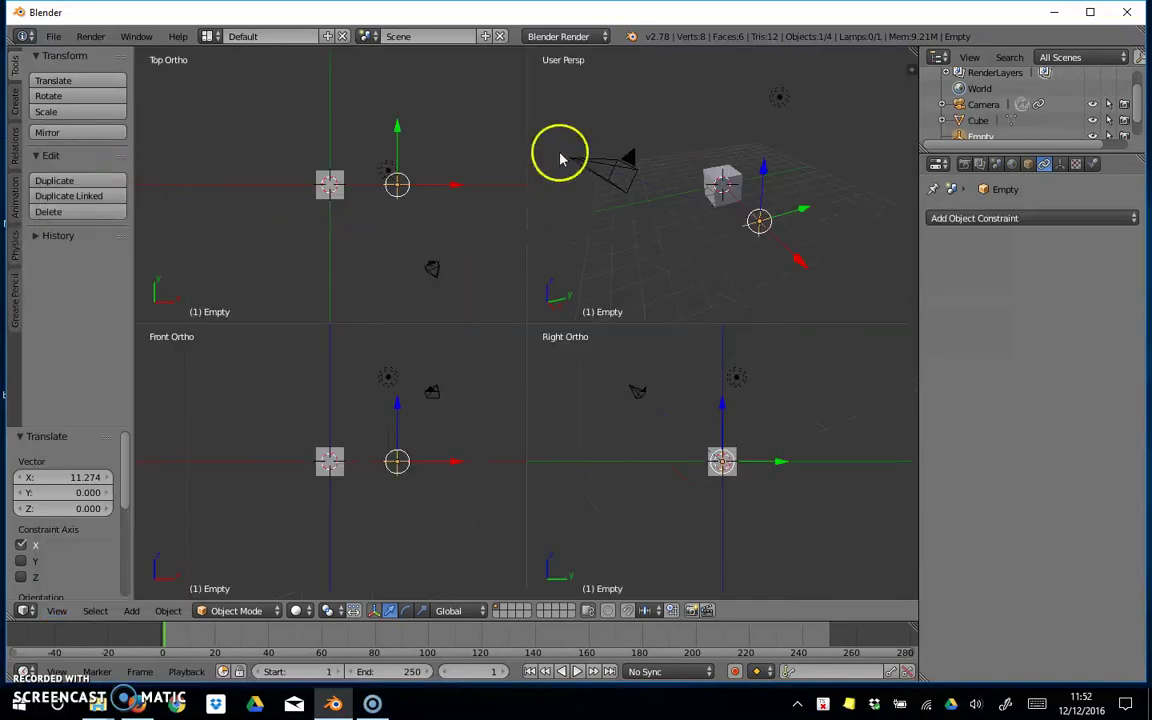
pyautogui.click(57, 610)
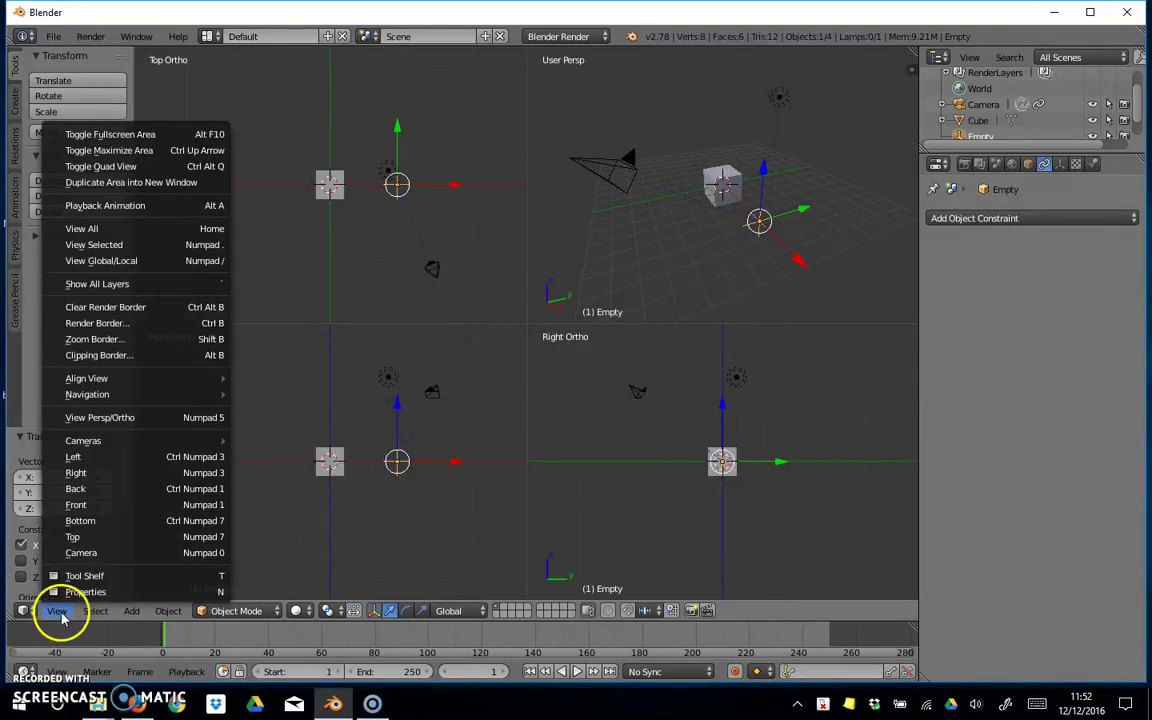
pyautogui.click(80, 547)
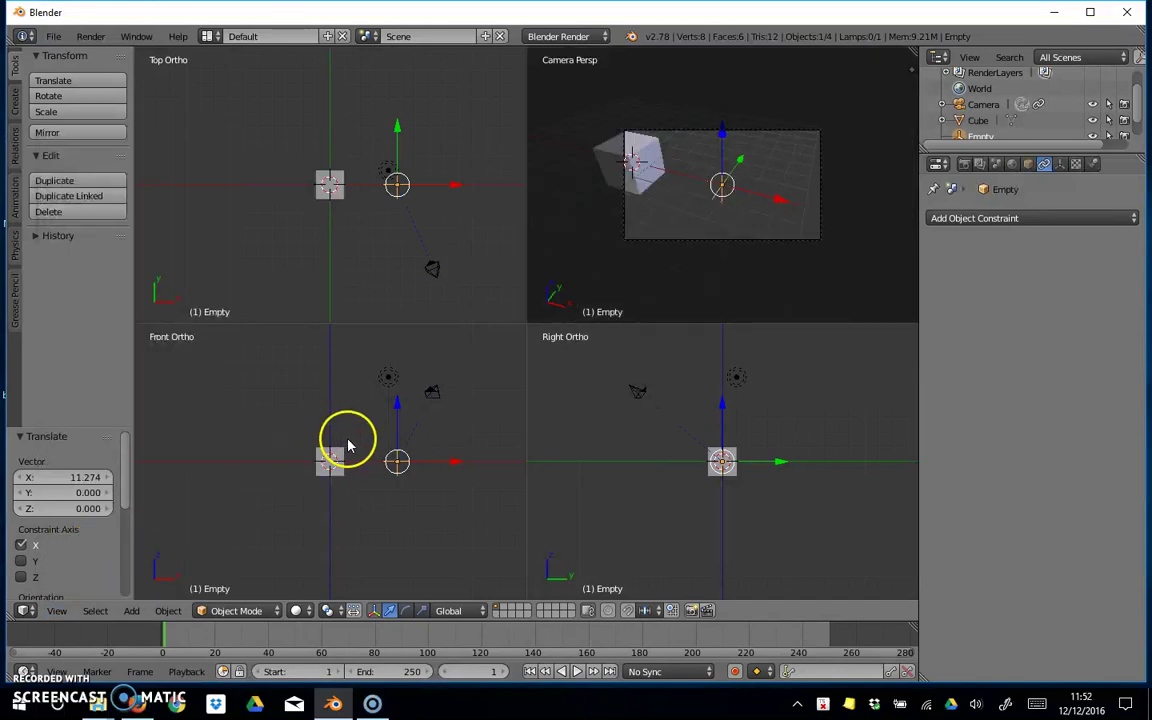
# Test the camera tracking by moving the empty about -3.67 units along X, back towards the cube.
pyautogui.press('g')
pyautogui.press('x')
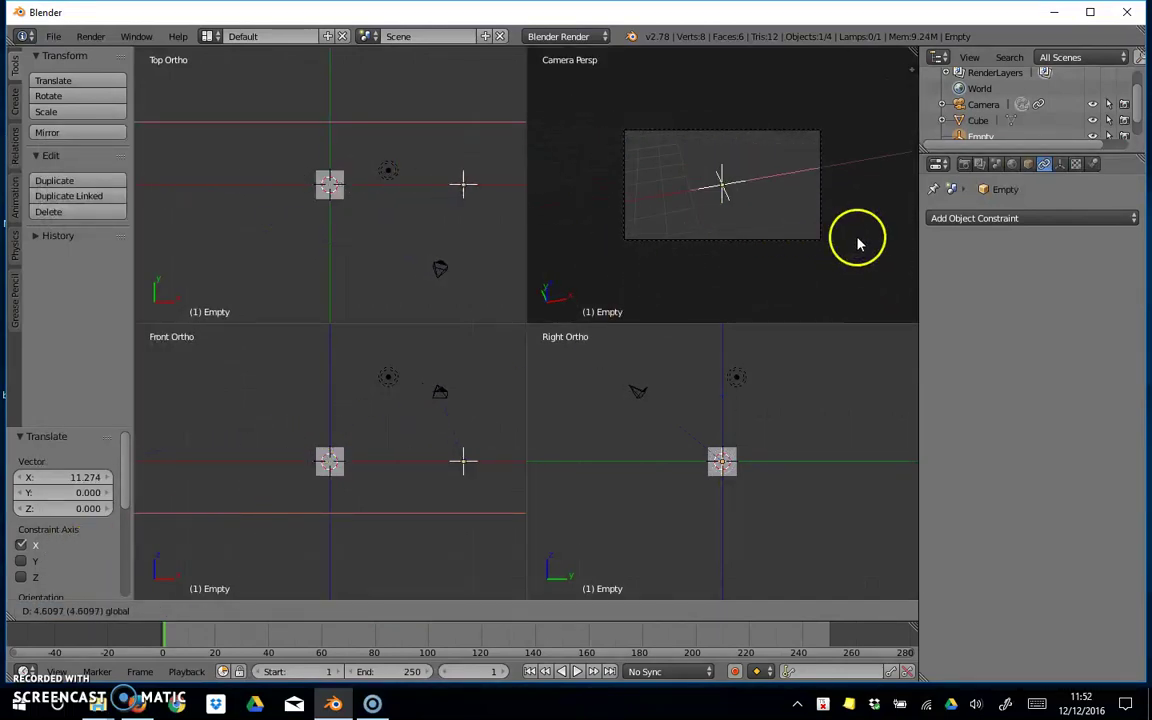
pyautogui.click(710, 240)
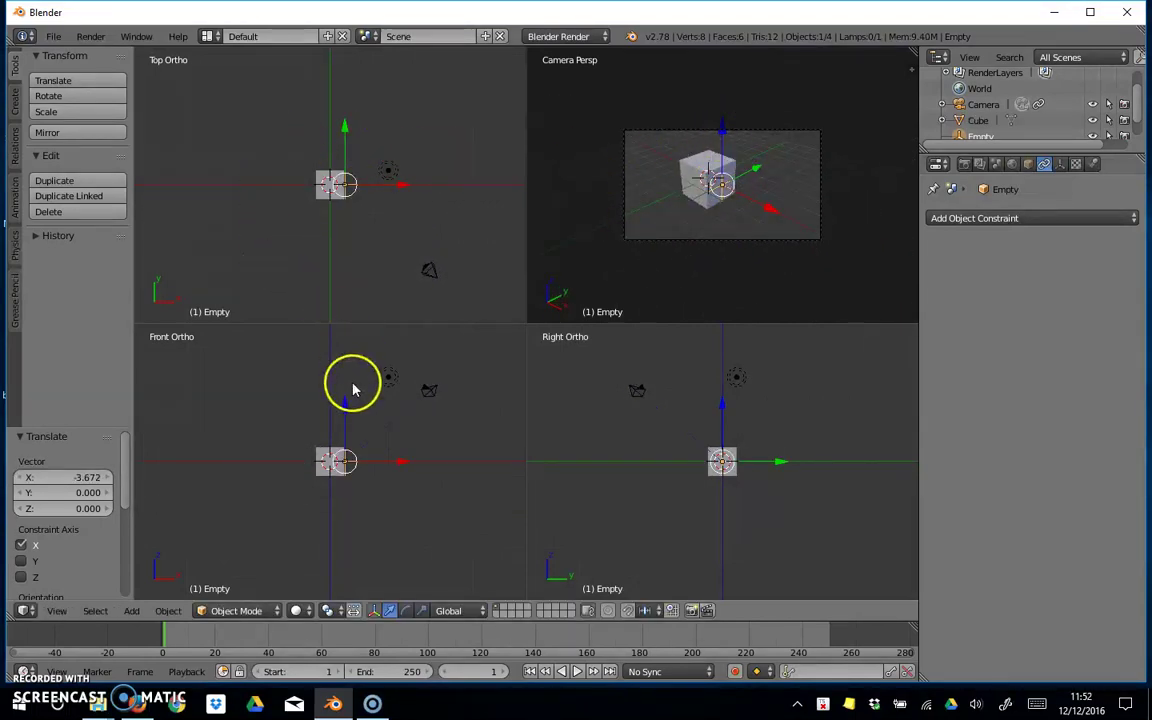
# Fine-tune the empty's position along Z and X to frame the cube centrally, finishing with about -0.67 units along X.
pyautogui.moveTo(345, 410); pyautogui.dragTo(373, 404)
pyautogui.moveTo(393, 457); pyautogui.dragTo(394, 455)
pyautogui.moveTo(338, 400)
pyautogui.mouseDown()
pyautogui.moveTo(338, 414)
pyautogui.moveTo(338, 403)
pyautogui.mouseUp()
pyautogui.moveTo(396, 461)
pyautogui.mouseDown()
pyautogui.moveTo(370, 458)
pyautogui.moveTo(437, 468)
pyautogui.moveTo(368, 458)
pyautogui.moveTo(398, 464)
pyautogui.moveTo(388, 462)
pyautogui.mouseUp()
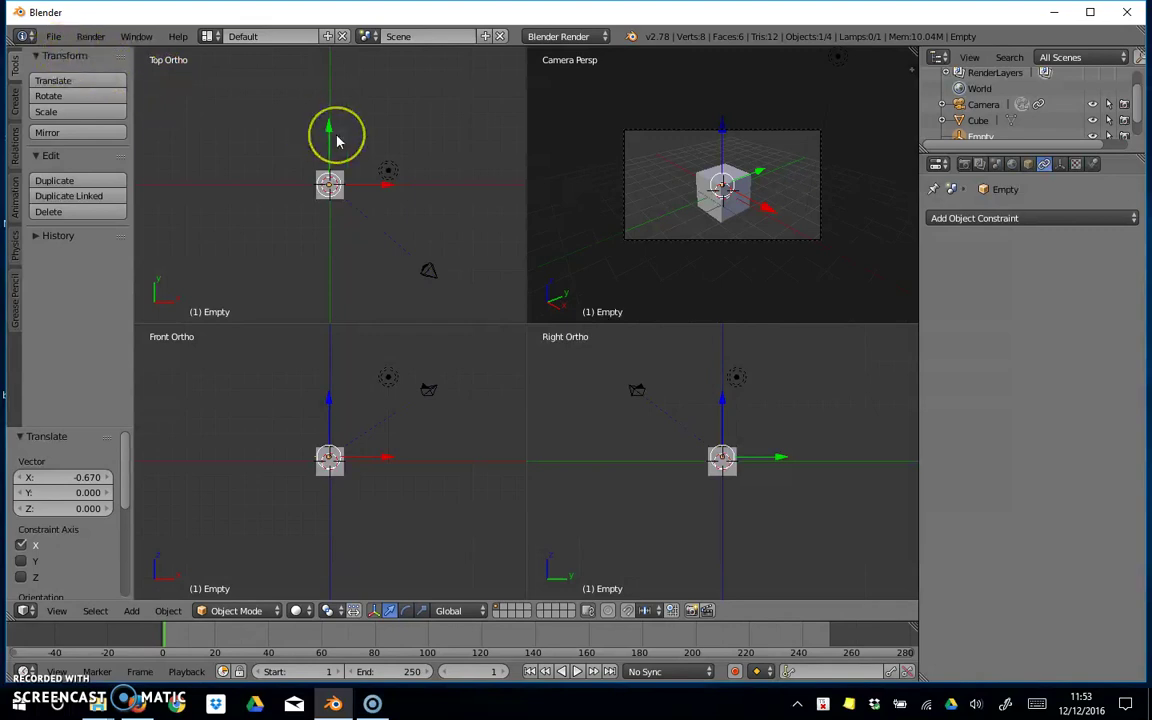
# Render the current frame through the camera and start saving the project as a new Blender file.
pyautogui.press('F12')
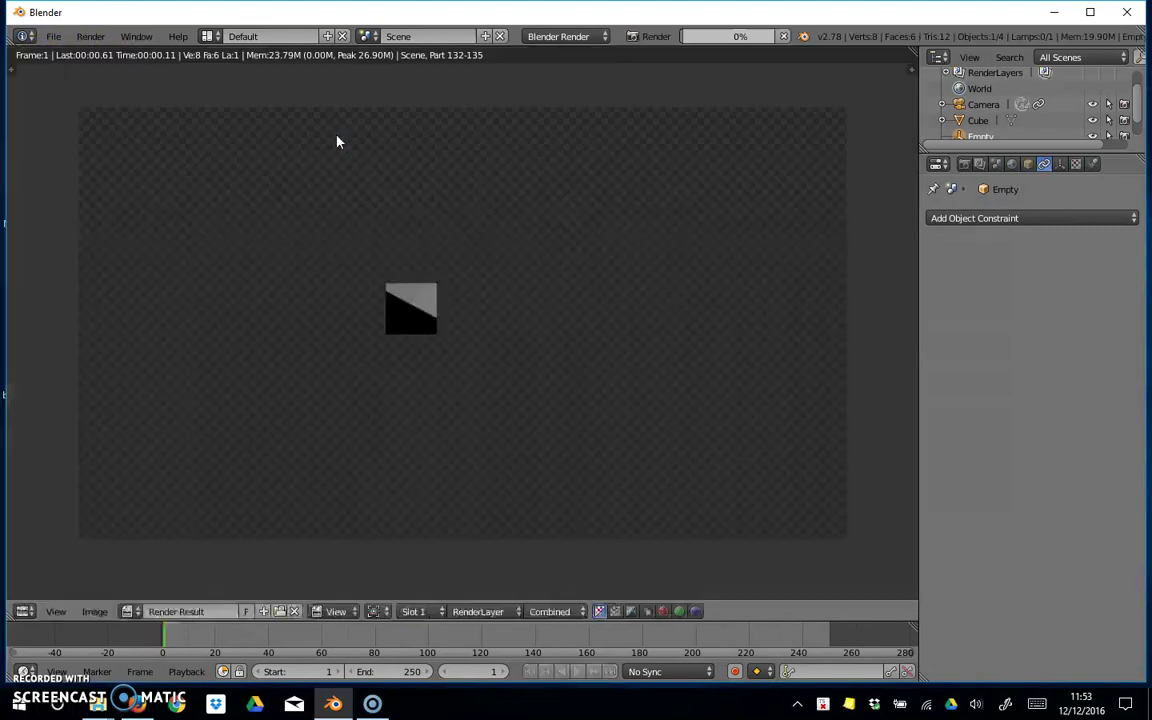
pyautogui.hotkey('ctrl', 'shift', 's')
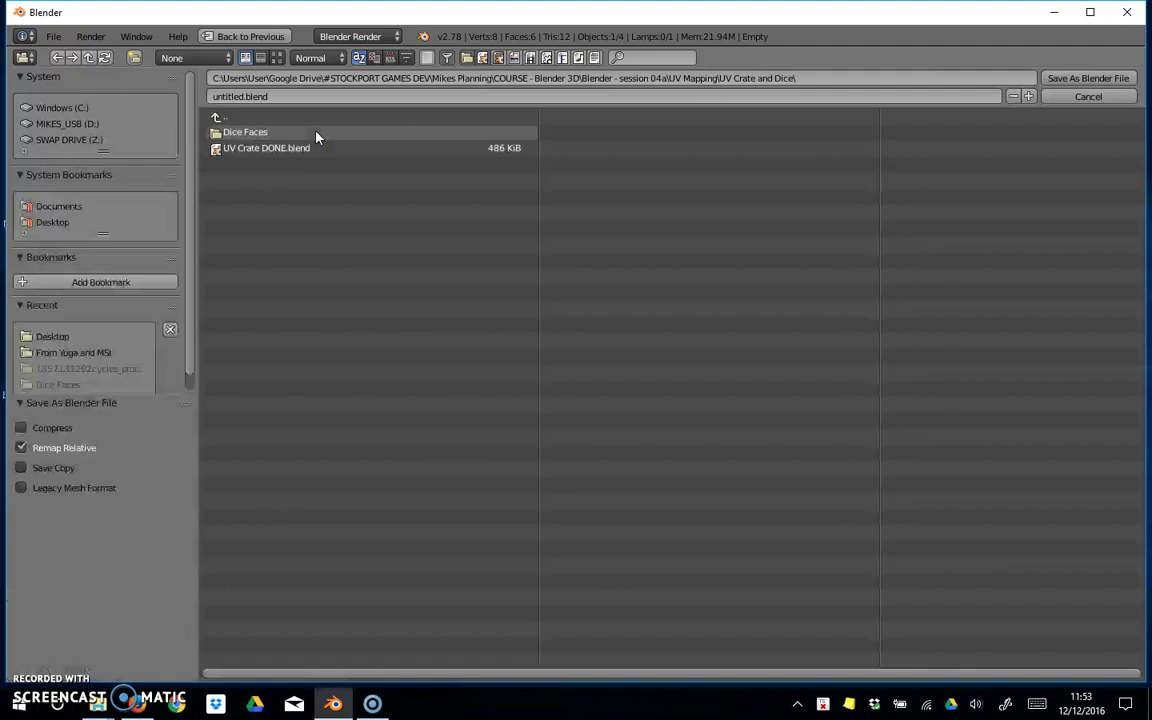